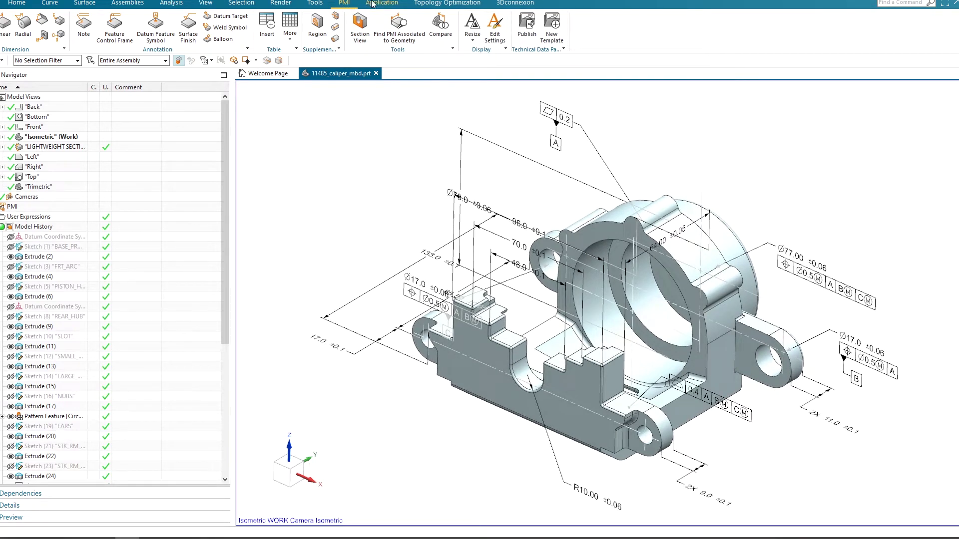
- Turn the PMI application off and back on for the caliper part
{"action": "left_click", "coordinate": [392, 6]}
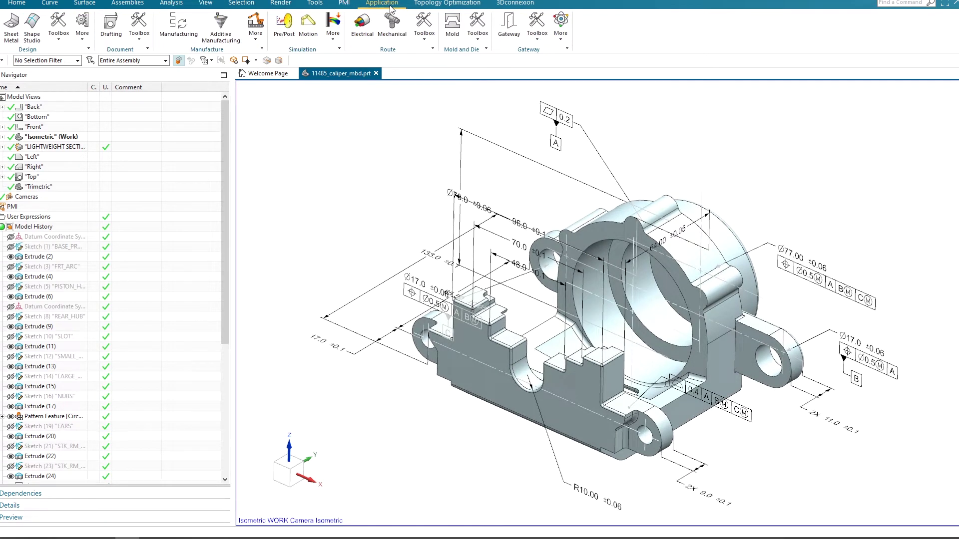
{"action": "left_click", "coordinate": [140, 43]}
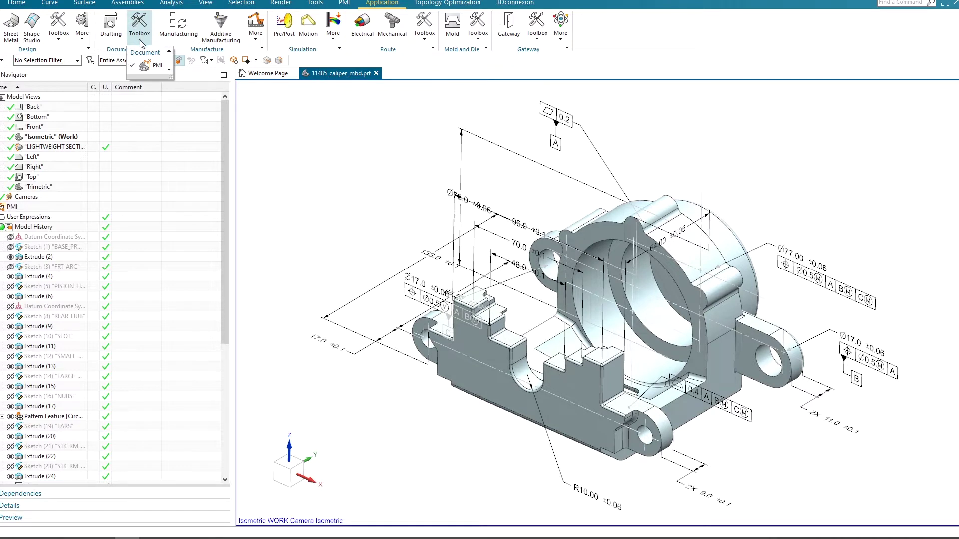
{"action": "left_click", "coordinate": [140, 66]}
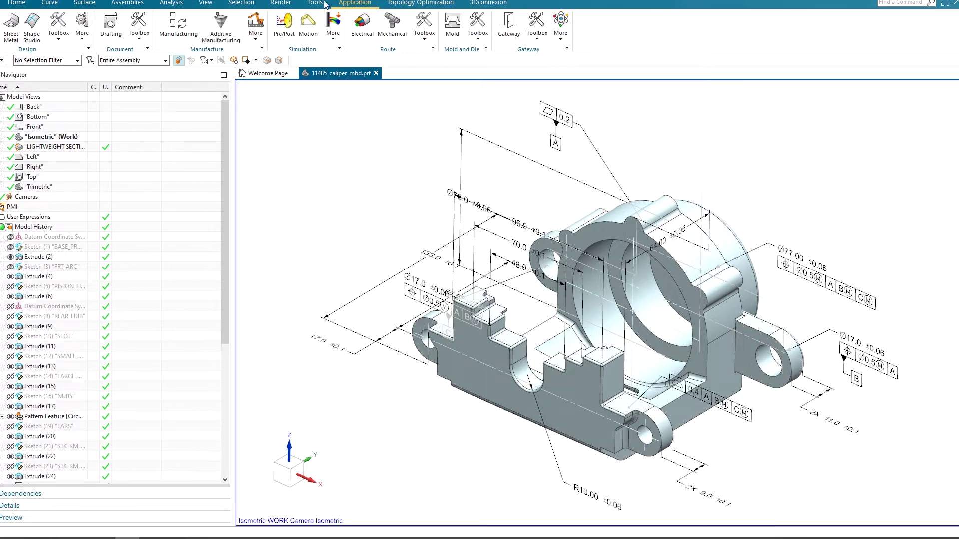
{"action": "left_click", "coordinate": [139, 40]}
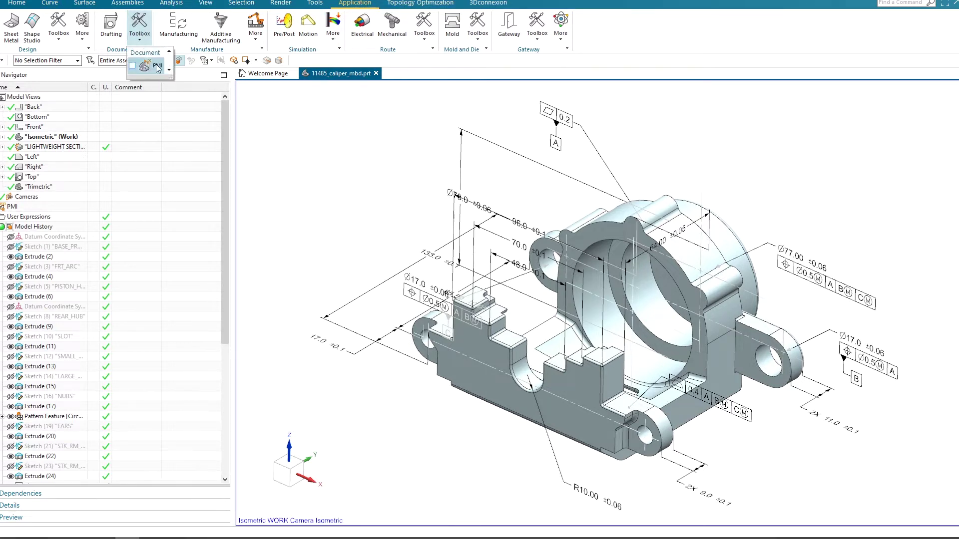
{"action": "left_click", "coordinate": [148, 66]}
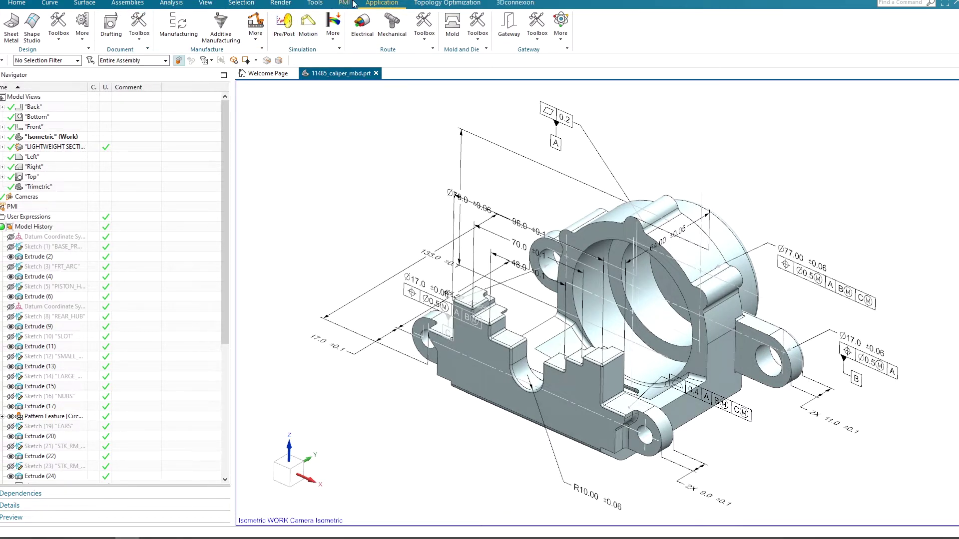
{"action": "right_click", "coordinate": [625, 1]}
{"action": "key", "text": "Escape"}
{"action": "right_click", "coordinate": [616, 9]}
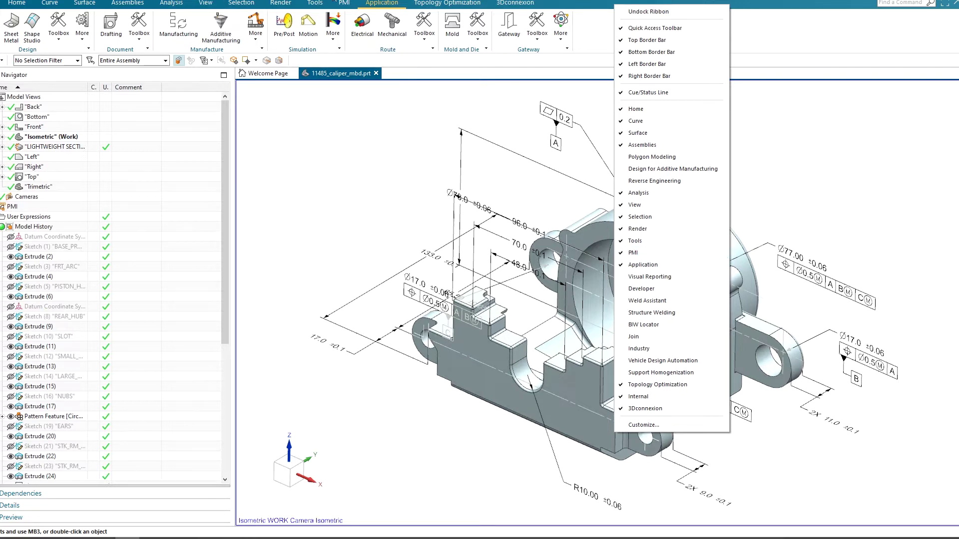
{"action": "key", "text": "Escape"}
- Preview the A3 Assembly-Landscape, Assembly-Portrait and Part-Landscape templates available for a new technical data package template
{"action": "left_click", "coordinate": [344, 3]}
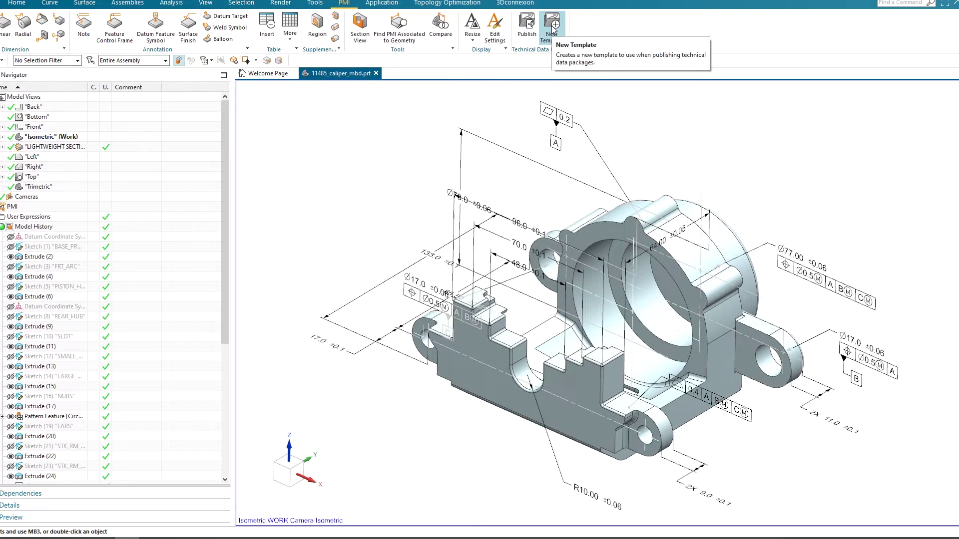
{"action": "left_click", "coordinate": [552, 26]}
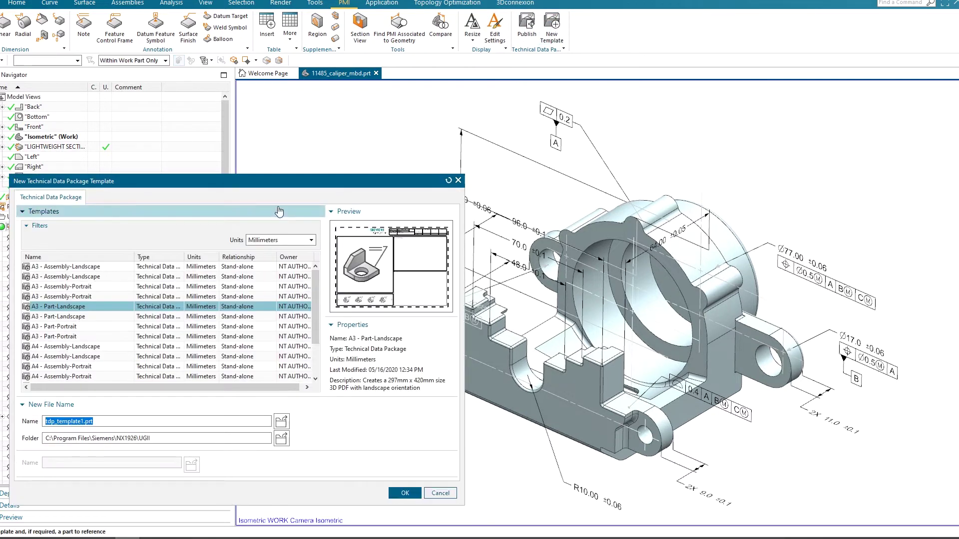
{"action": "left_click_drag", "start_coordinate": [271, 185], "coordinate": [353, 139]}
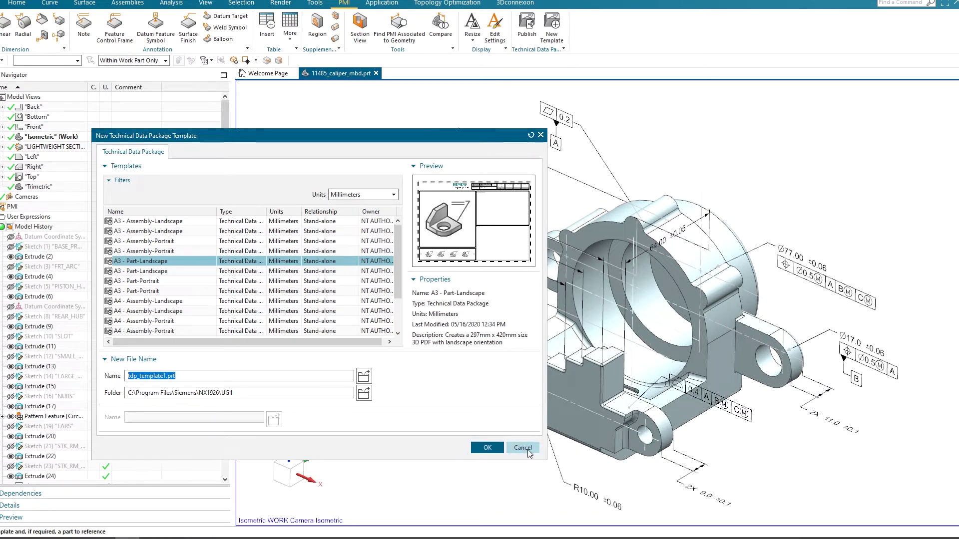
{"action": "left_click", "coordinate": [167, 222]}
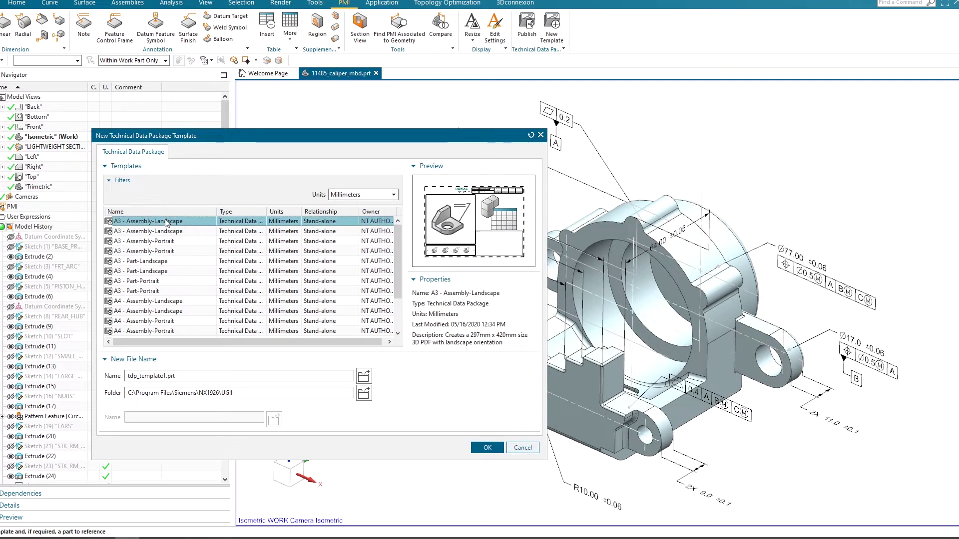
{"action": "left_click", "coordinate": [168, 241]}
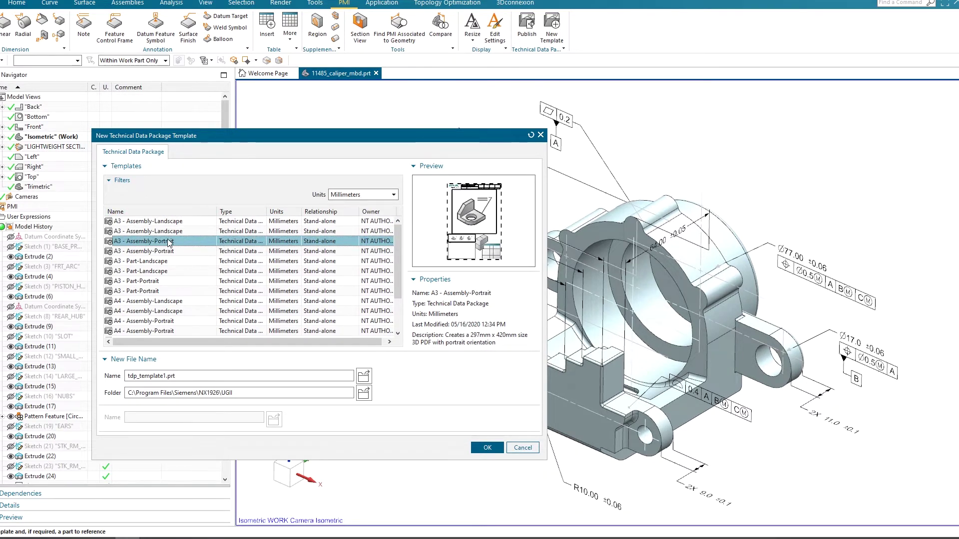
{"action": "left_click", "coordinate": [167, 223]}
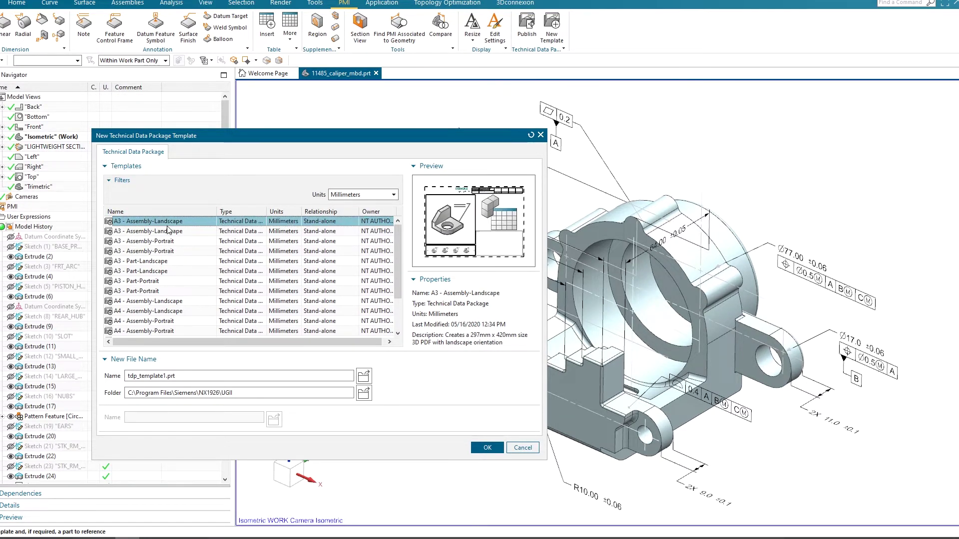
{"action": "left_click", "coordinate": [163, 263]}
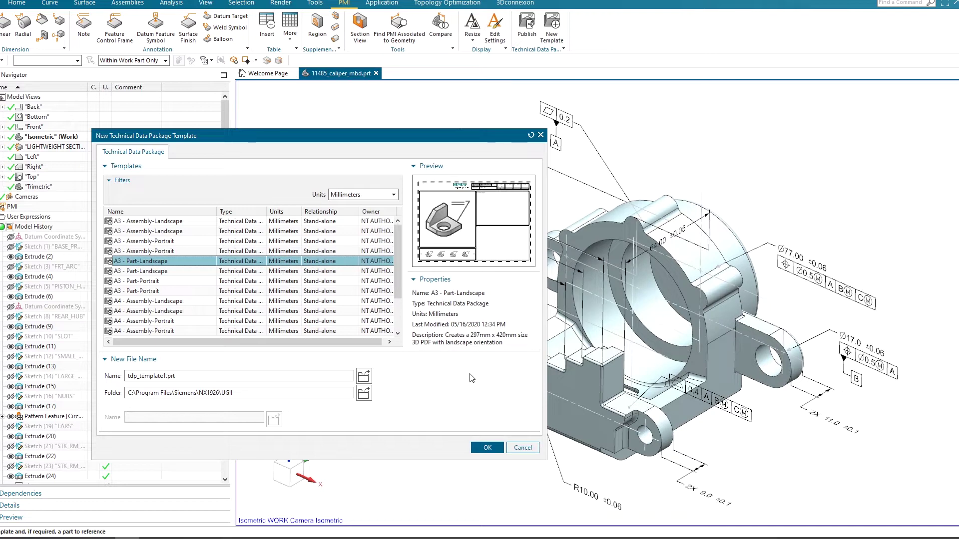
- Browse the template list filtered by Inches and again by Millimeters, and close it without creating a template
{"action": "left_click", "coordinate": [393, 194]}
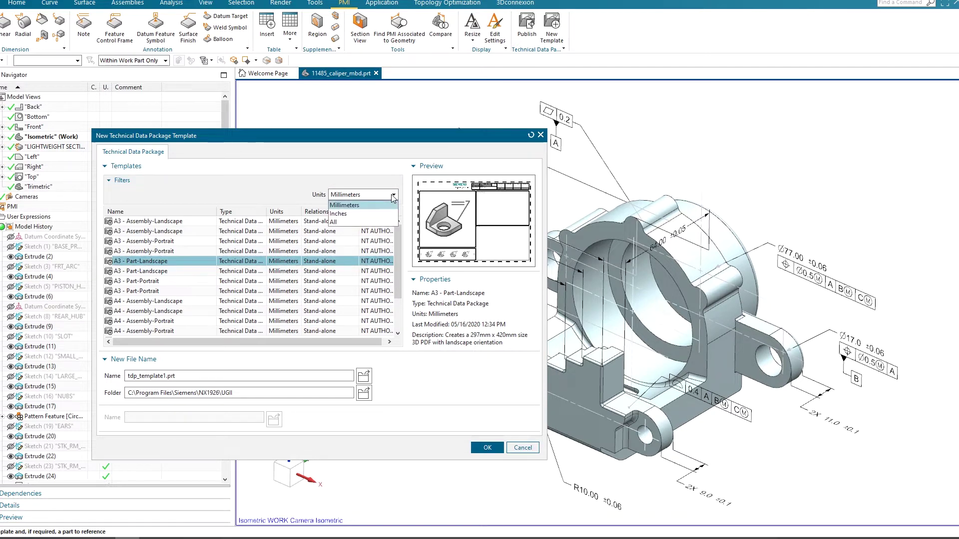
{"action": "left_click", "coordinate": [372, 213]}
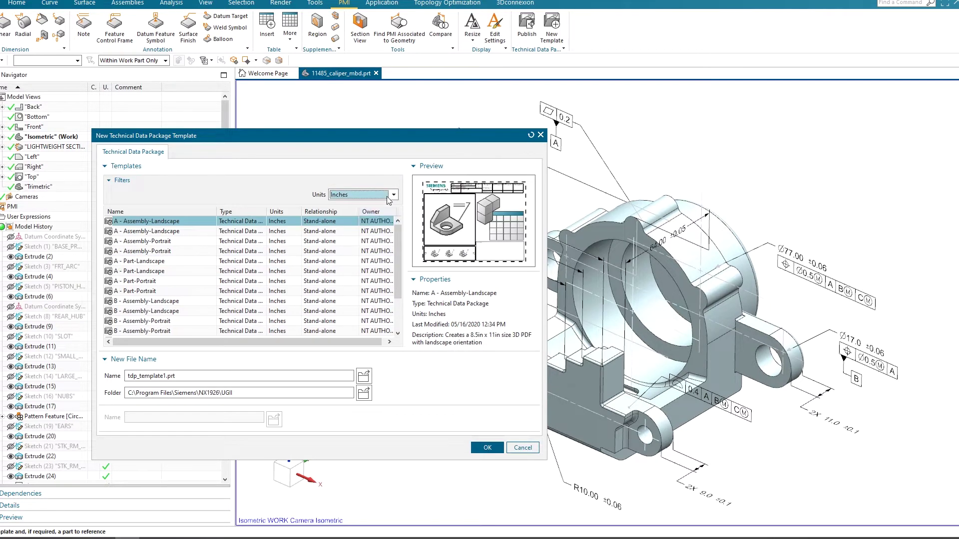
{"action": "left_click", "coordinate": [388, 197]}
{"action": "left_click", "coordinate": [379, 204]}
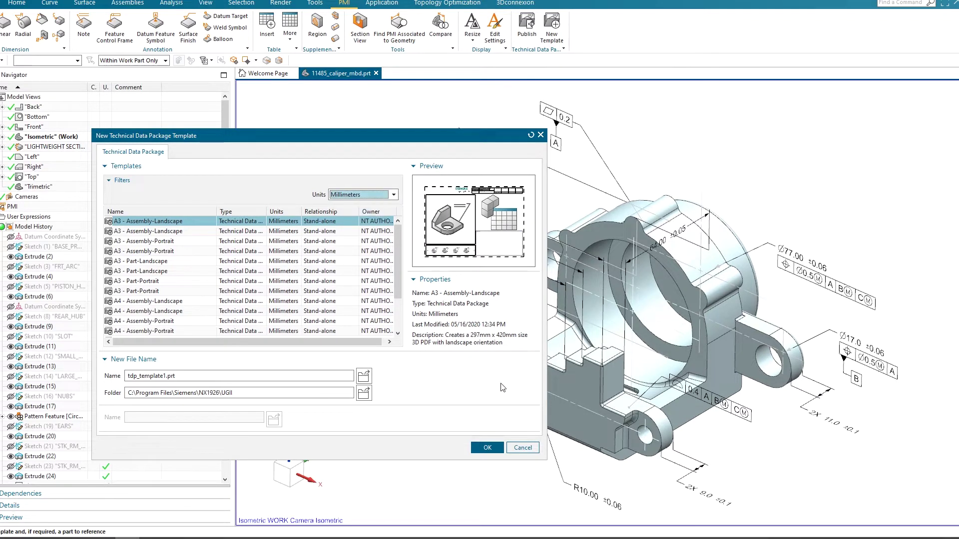
{"action": "left_click", "coordinate": [523, 447]}
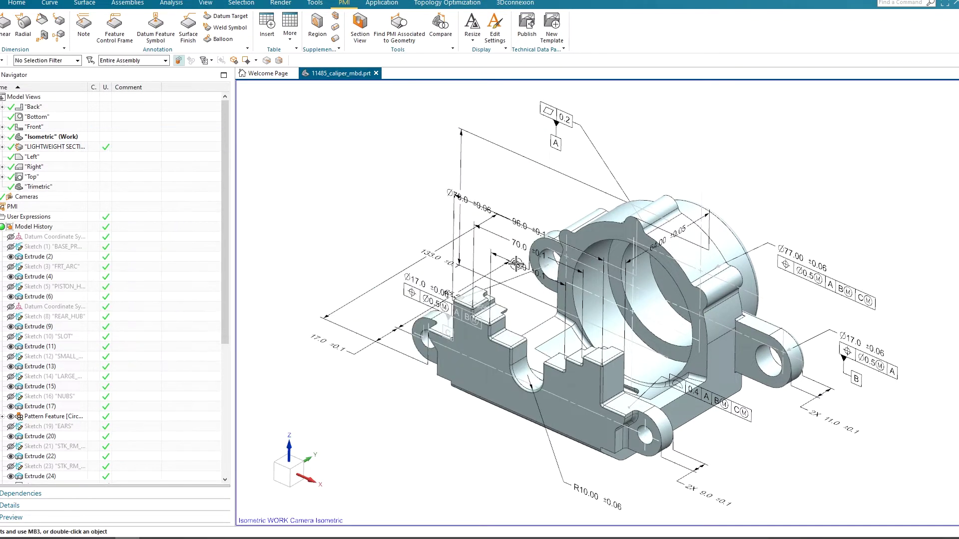
- Start publishing a technical data package with 3D PDF as the method
{"action": "left_click", "coordinate": [529, 24]}
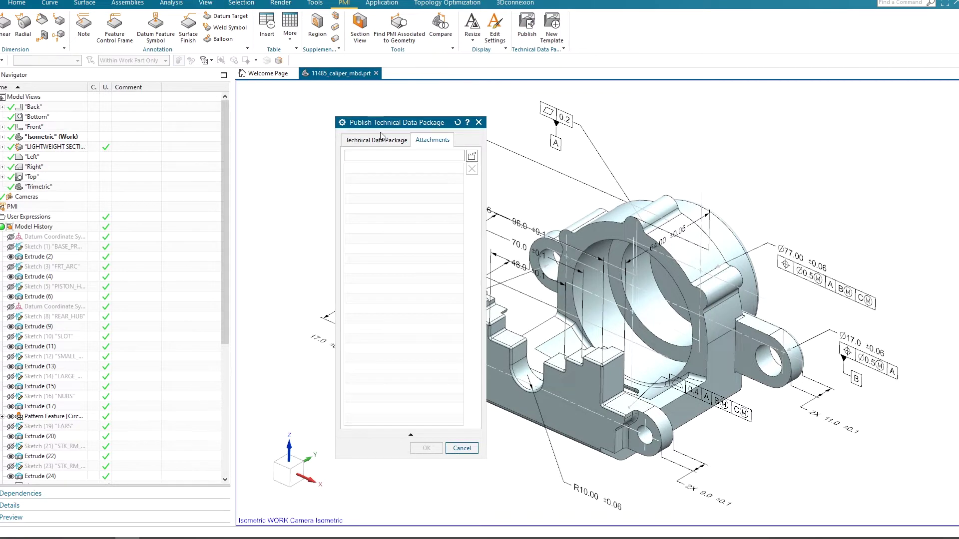
{"action": "left_click", "coordinate": [380, 141]}
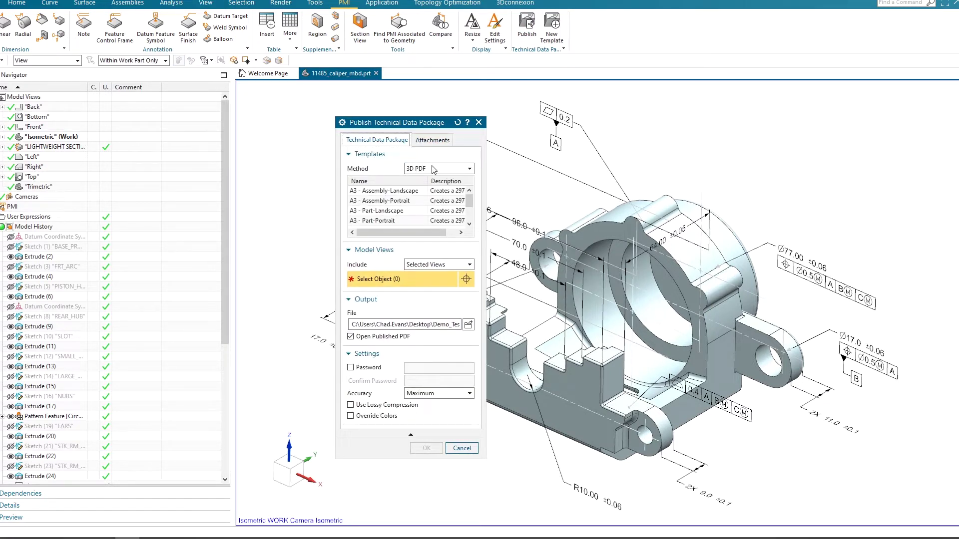
{"action": "left_click", "coordinate": [467, 170]}
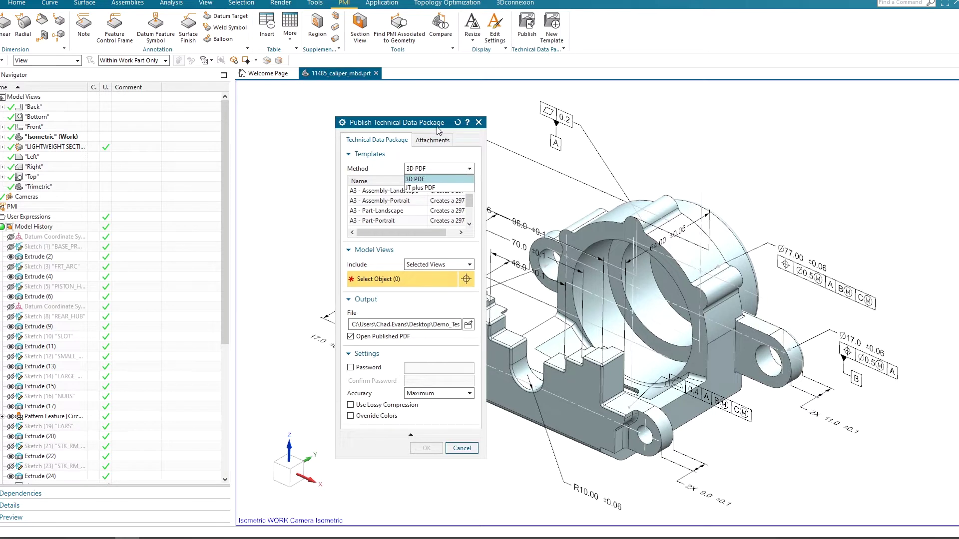
{"action": "left_click", "coordinate": [402, 117]}
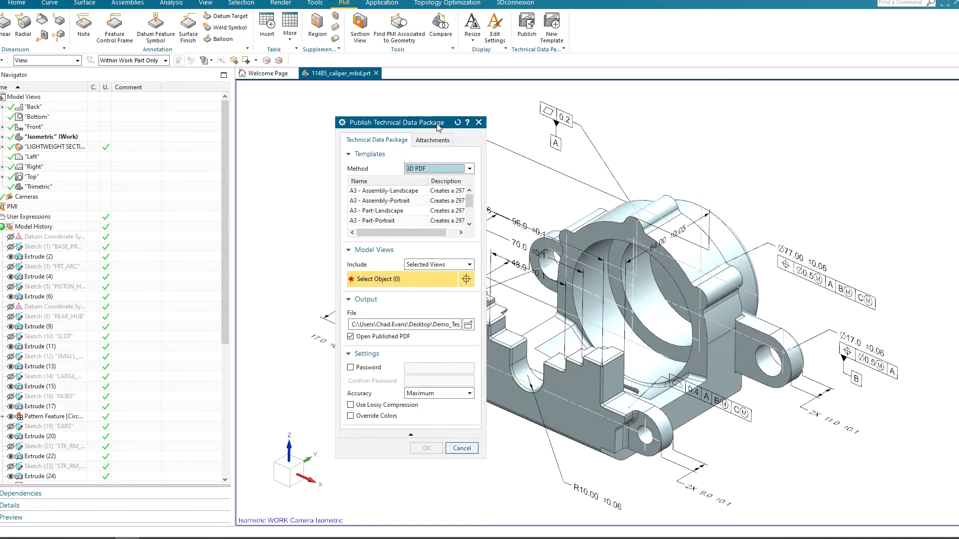
{"action": "left_click_drag", "start_coordinate": [430, 119], "coordinate": [341, 93]}
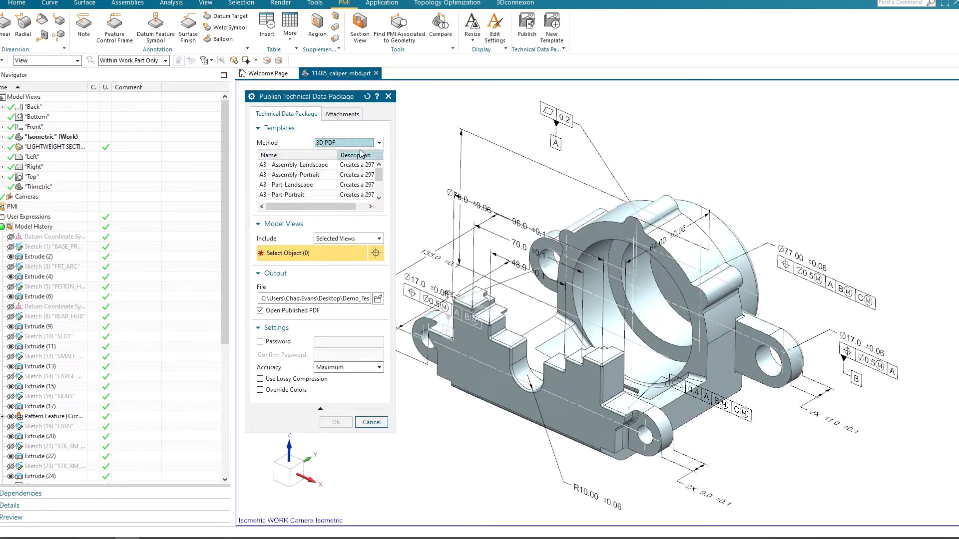
{"action": "left_click", "coordinate": [378, 145]}
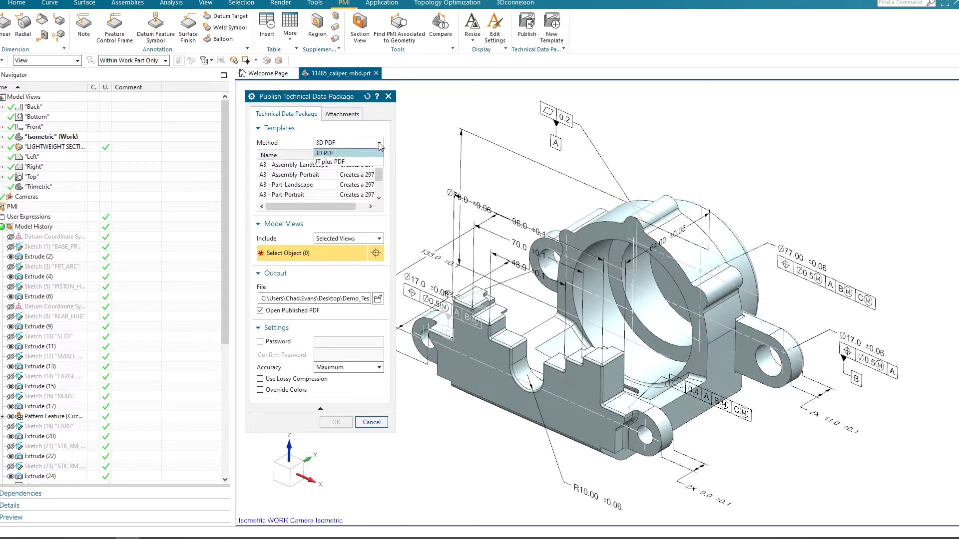
{"action": "left_click", "coordinate": [335, 154]}
- Compare the A3 templates and choose A3 - Part-Landscape for the 3D PDF
{"action": "left_click", "coordinate": [307, 167]}
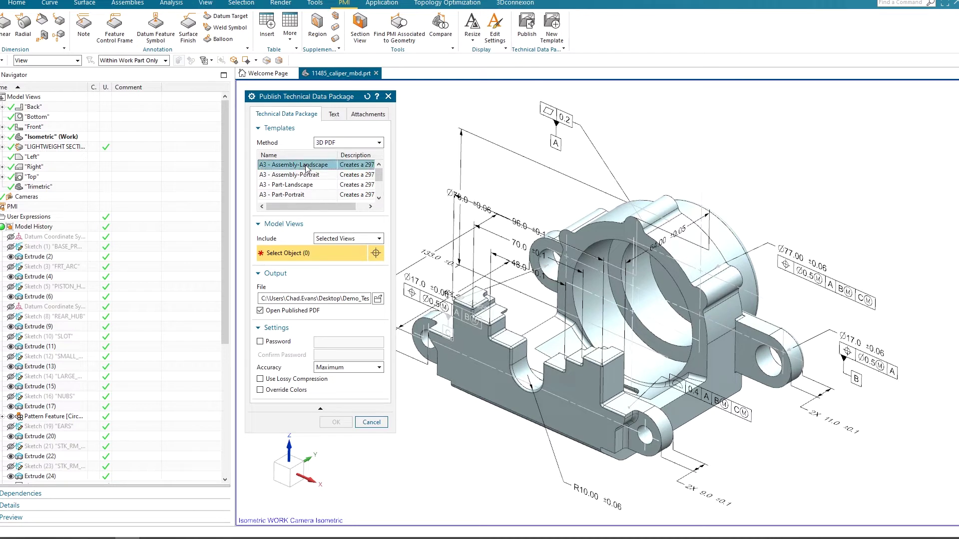
{"action": "mouse_move", "coordinate": [307, 185]}
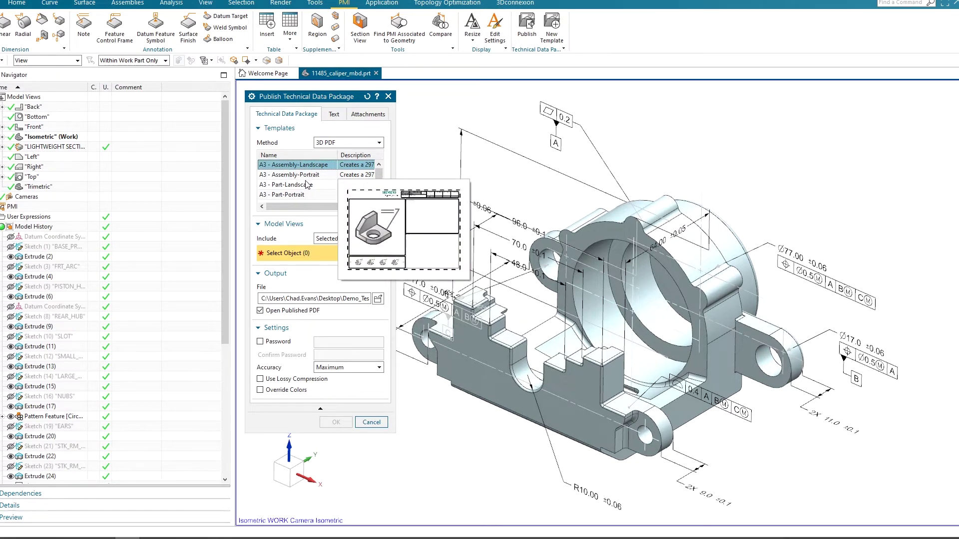
{"action": "left_click", "coordinate": [302, 175]}
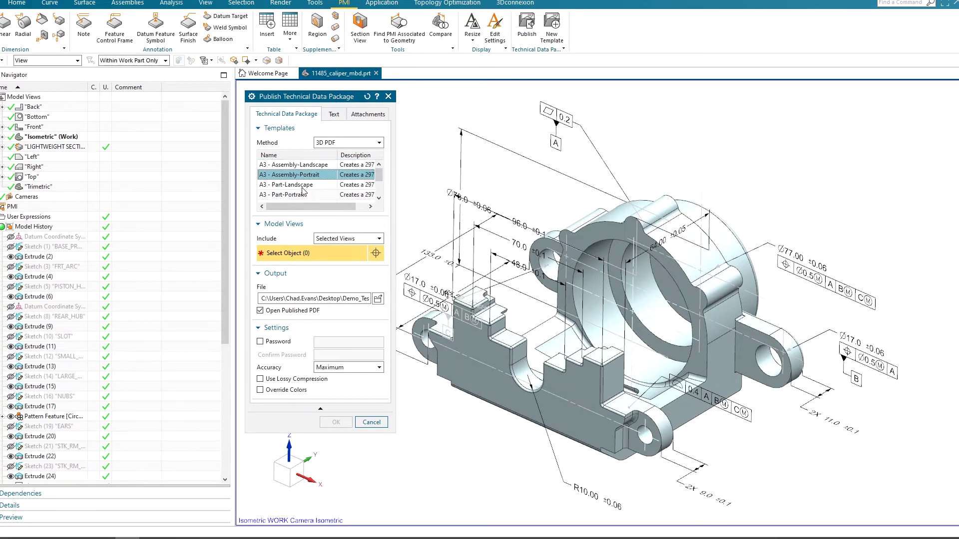
{"action": "left_click", "coordinate": [298, 186]}
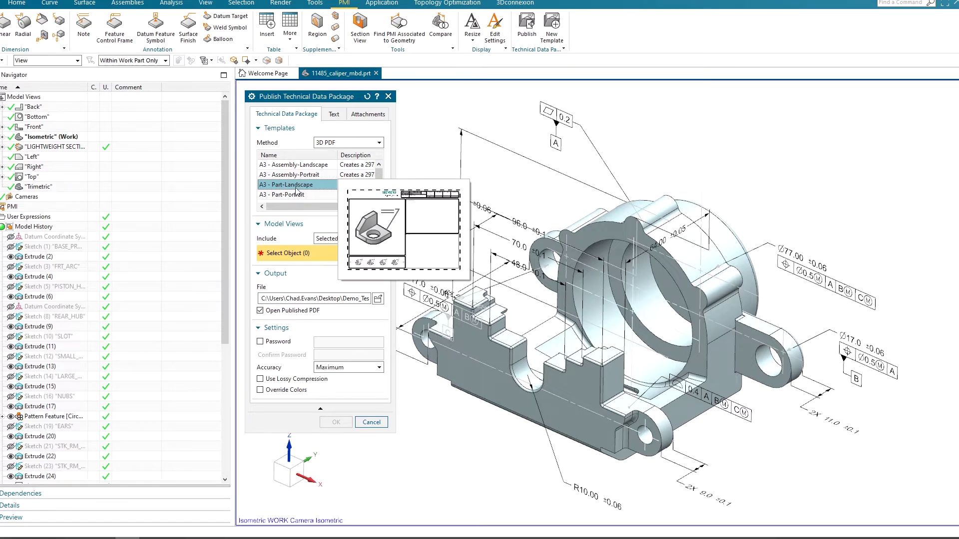
{"action": "mouse_move", "coordinate": [295, 199]}
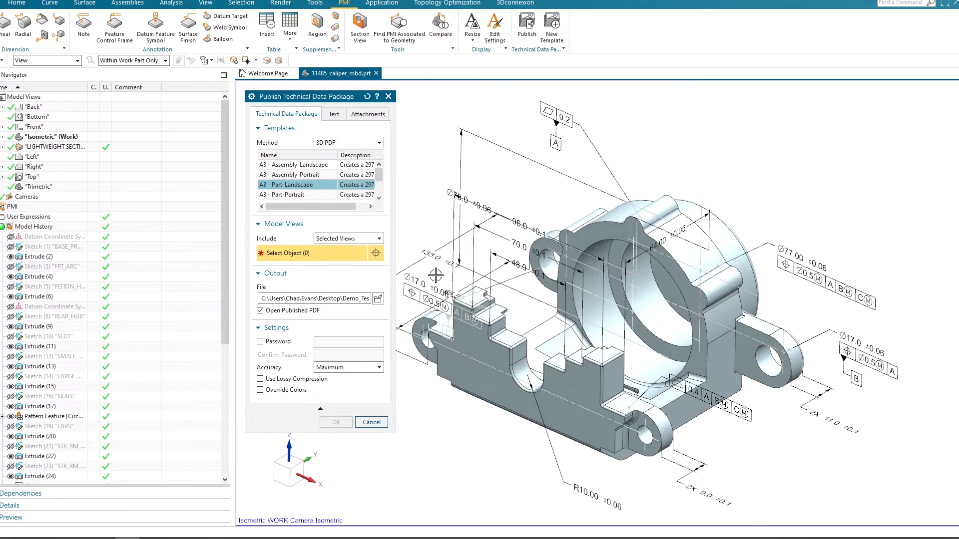
- Include Selected Views in the package, selecting the model views from Front through Trimetric, with Isometric and the lightweight section among them
{"action": "left_click", "coordinate": [380, 240]}
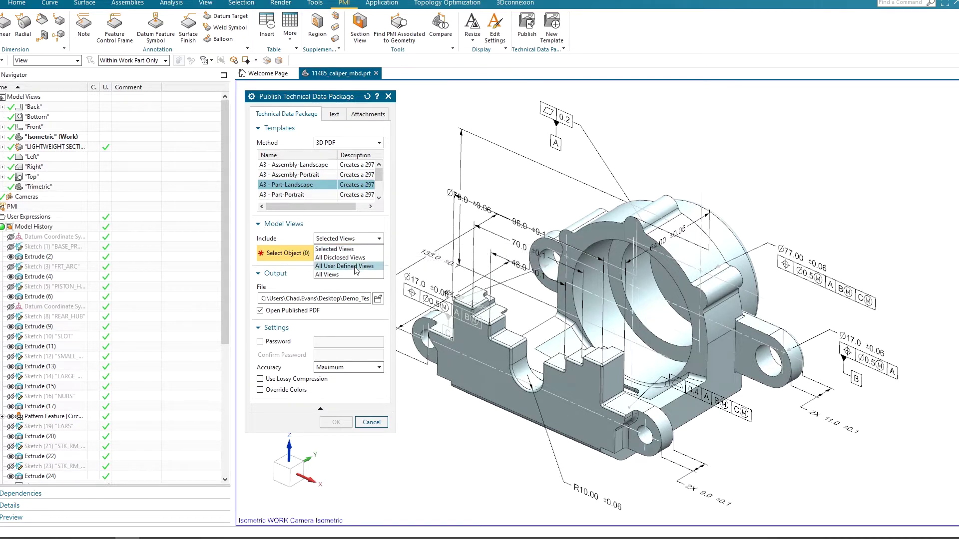
{"action": "left_click", "coordinate": [338, 238]}
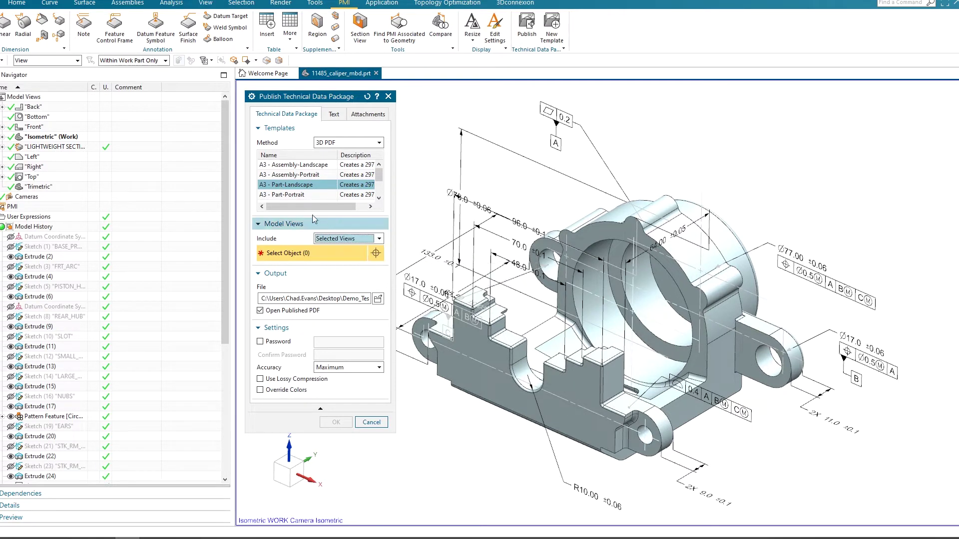
{"action": "left_click", "coordinate": [39, 128], "text": "shift"}
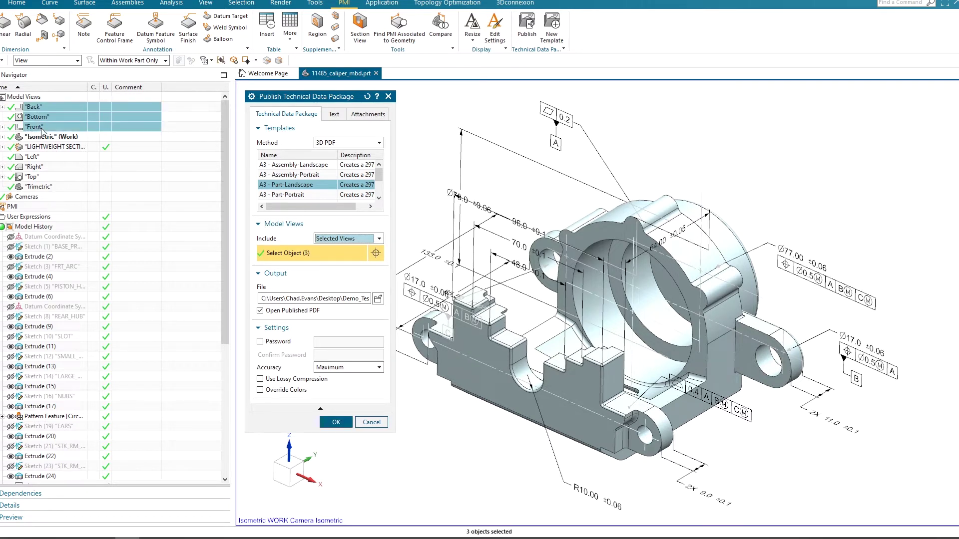
{"action": "left_click", "coordinate": [40, 128]}
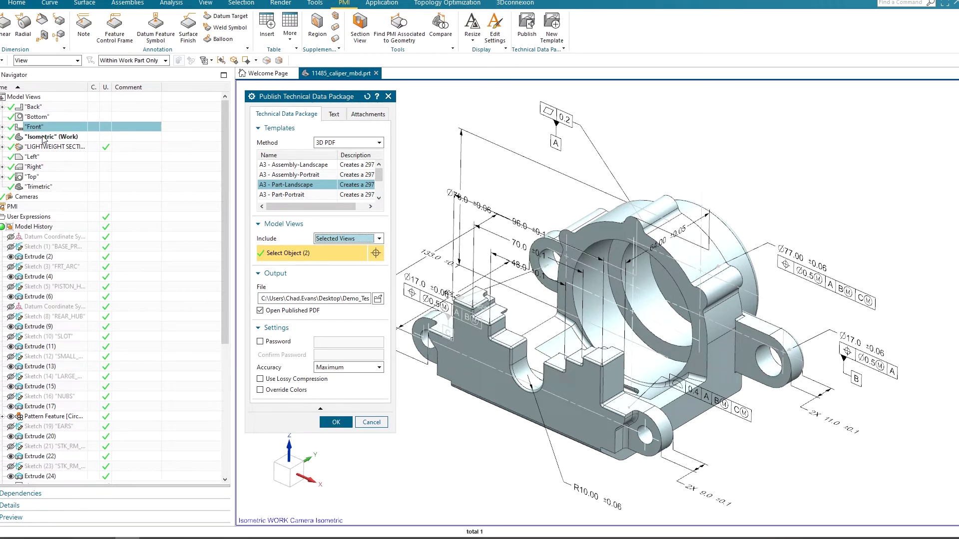
{"action": "left_click", "coordinate": [44, 146], "text": "shift"}
{"action": "left_click", "coordinate": [42, 159], "text": "shift"}
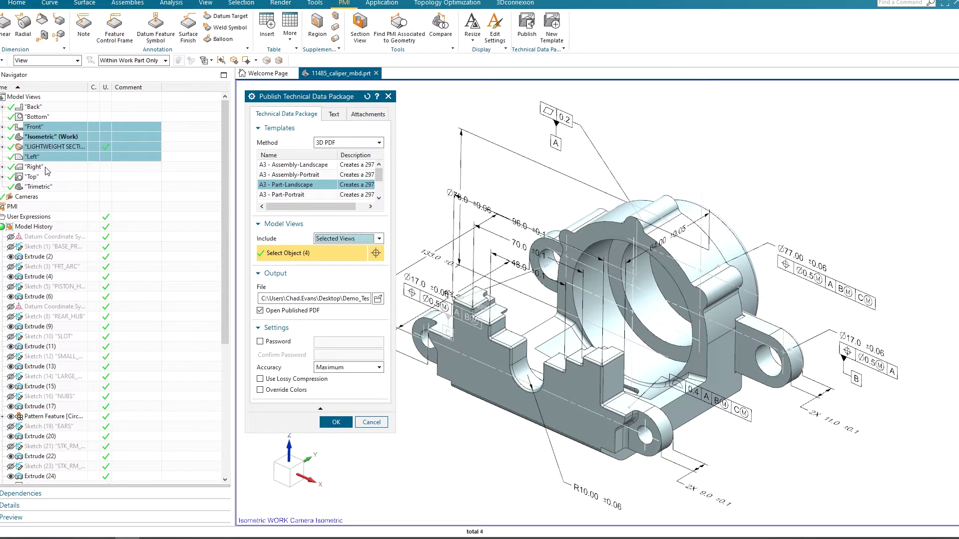
{"action": "left_click", "coordinate": [45, 169], "text": "shift"}
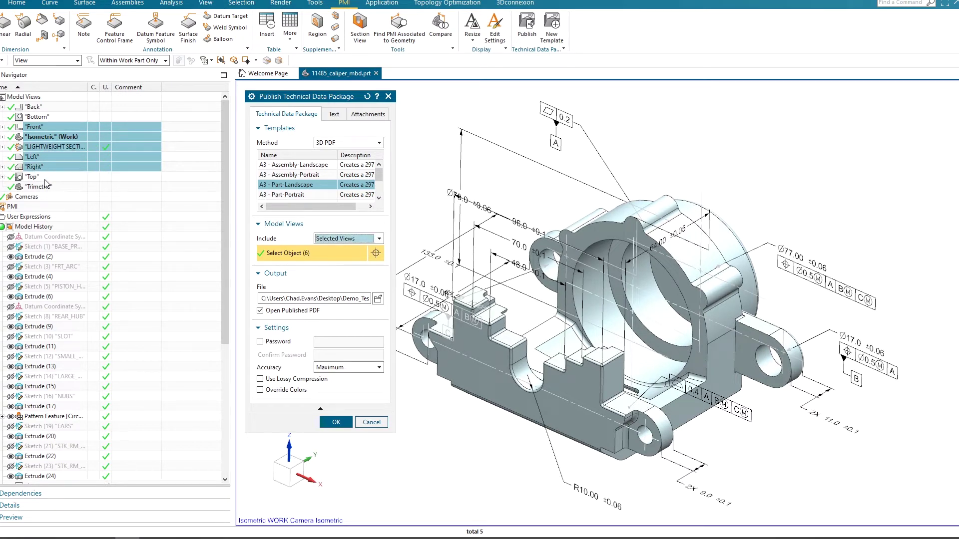
{"action": "left_click", "coordinate": [51, 188], "text": "shift"}
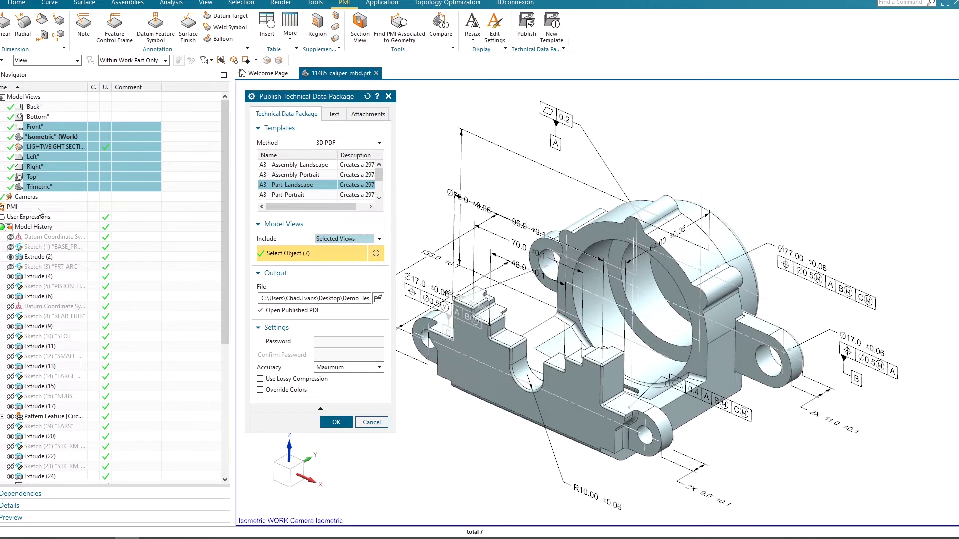
- Cancel the package setup and review every model view and its PMI in order, from Back through Trimetric
{"action": "left_click", "coordinate": [372, 423]}
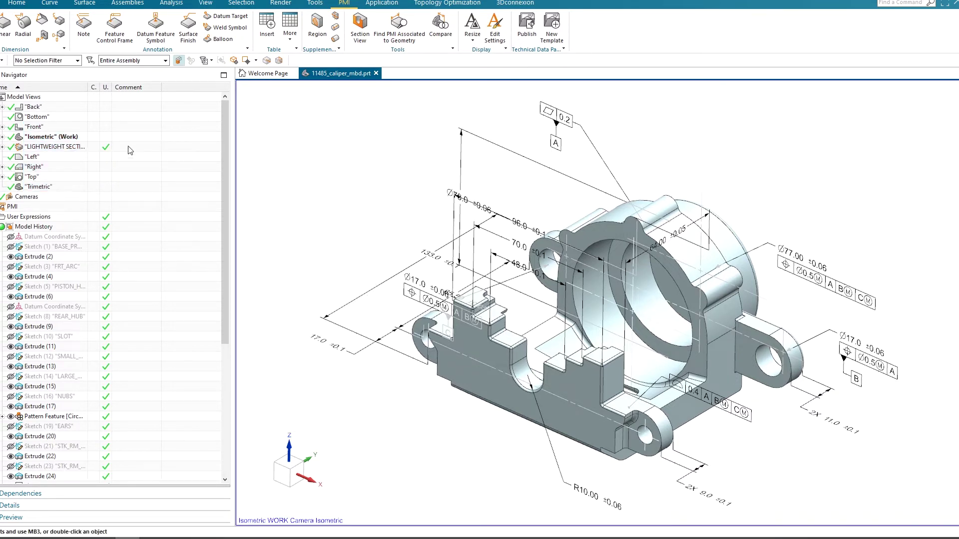
{"action": "double_click", "coordinate": [34, 107]}
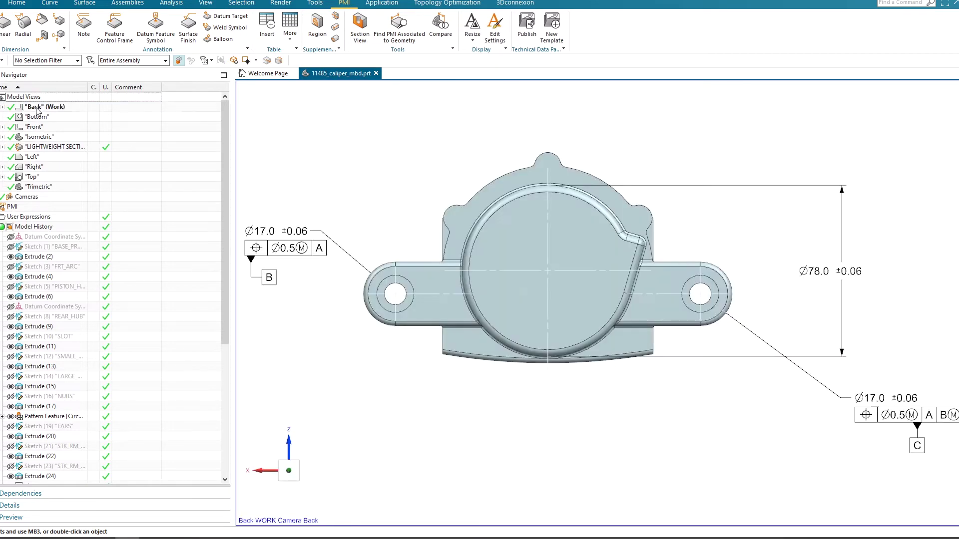
{"action": "double_click", "coordinate": [35, 118]}
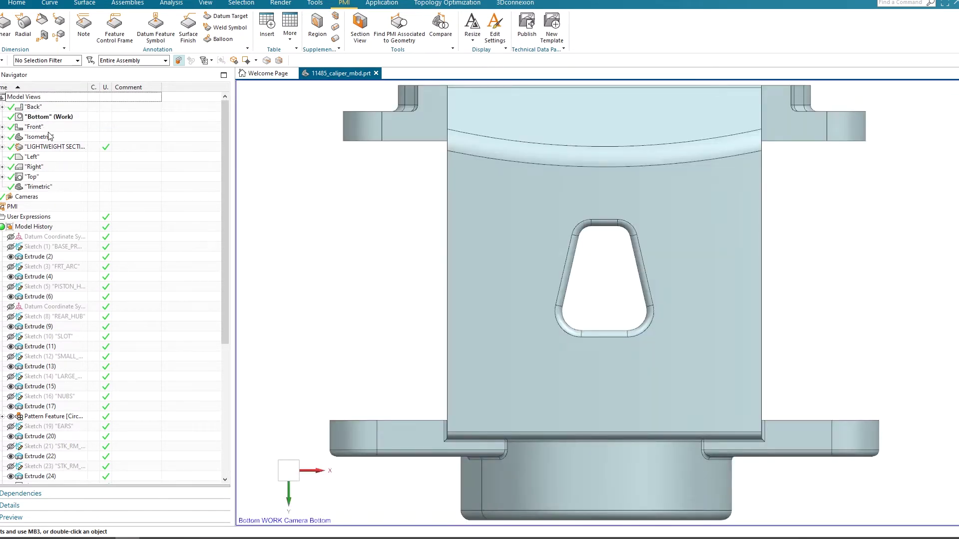
{"action": "double_click", "coordinate": [41, 128]}
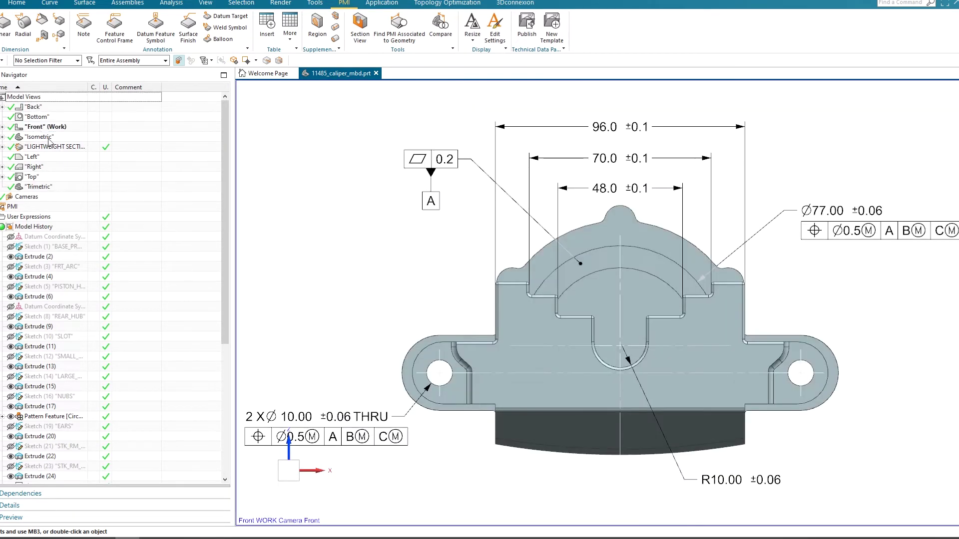
{"action": "left_click", "coordinate": [49, 138]}
{"action": "double_click", "coordinate": [48, 139]}
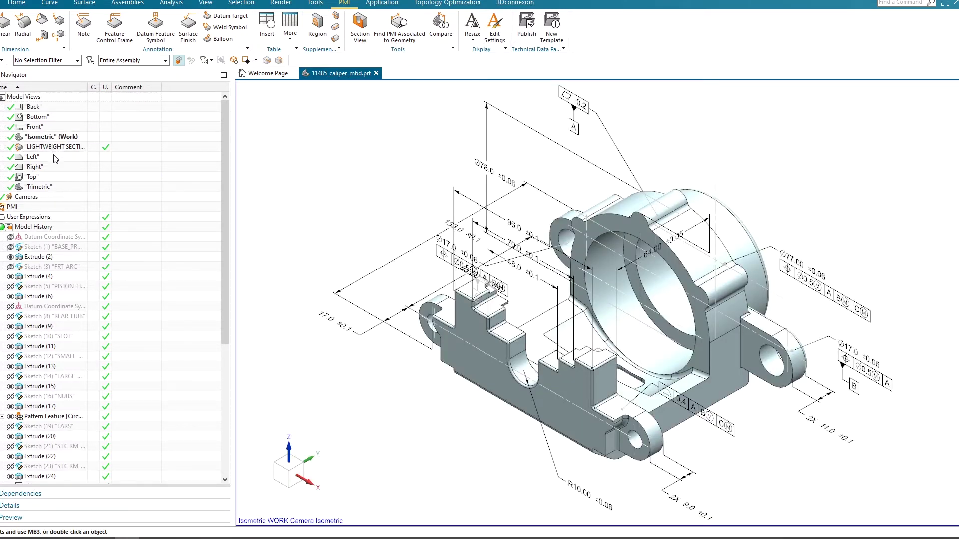
{"action": "left_click", "coordinate": [55, 148]}
{"action": "double_click", "coordinate": [55, 148]}
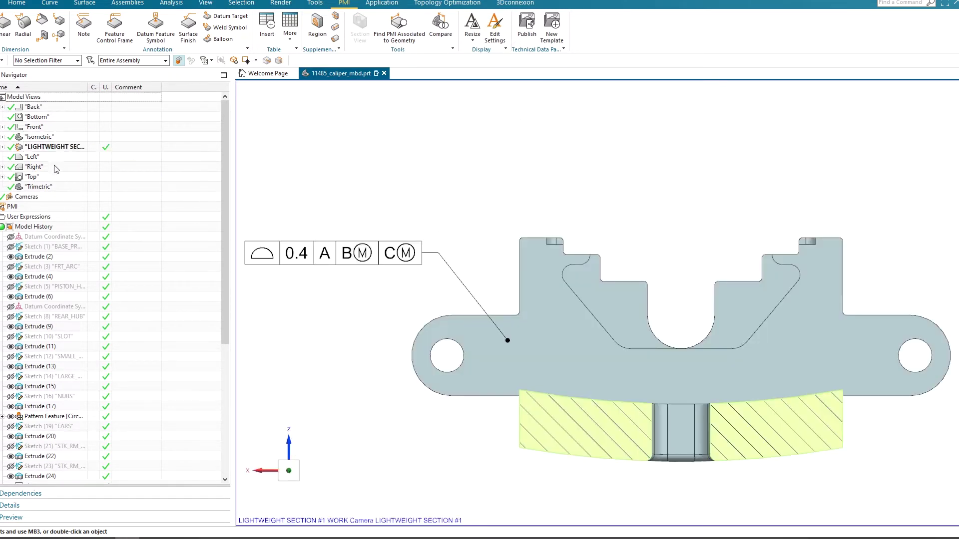
{"action": "double_click", "coordinate": [42, 158]}
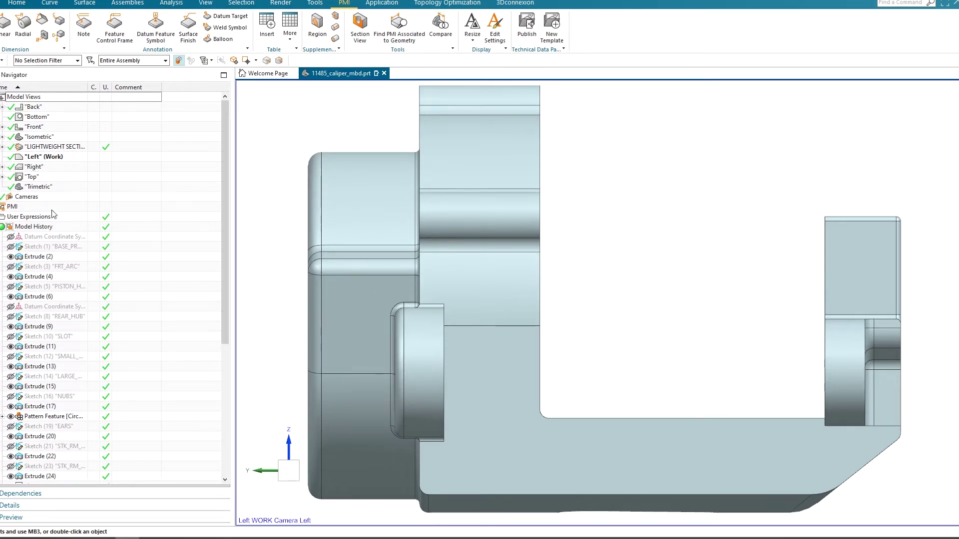
{"action": "double_click", "coordinate": [44, 168]}
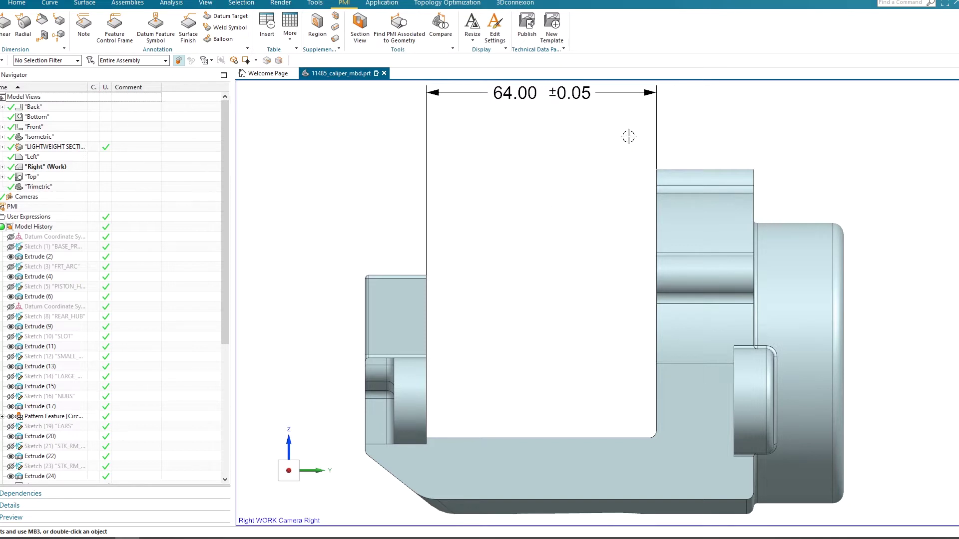
{"action": "double_click", "coordinate": [58, 178]}
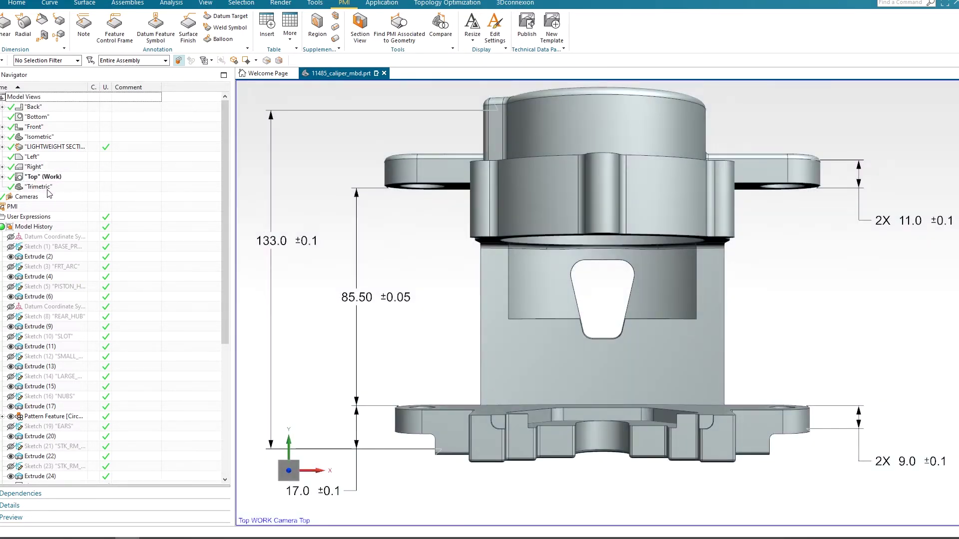
{"action": "double_click", "coordinate": [48, 188]}
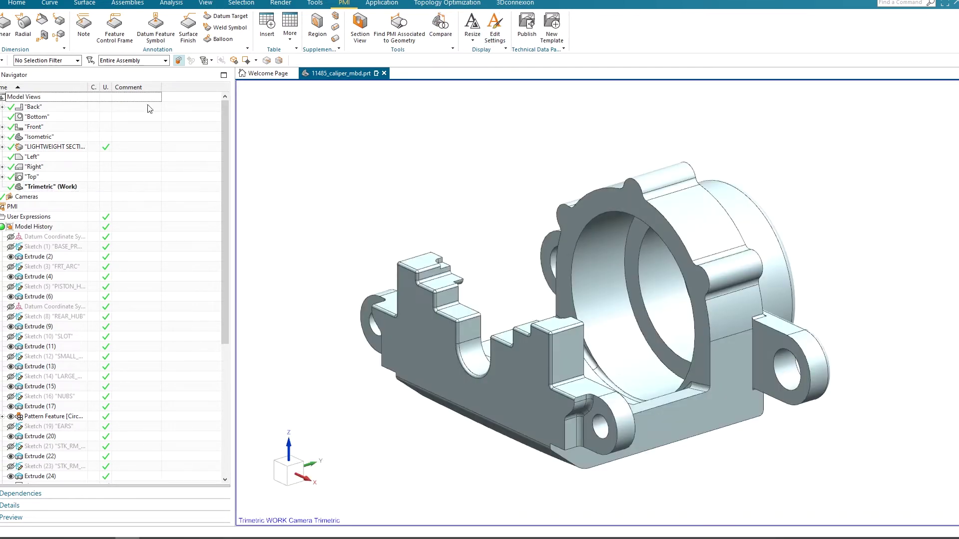
- Restart publishing the technical data package and select all the model views from Back through Trimetric for inclusion
{"action": "left_click", "coordinate": [527, 25]}
{"action": "left_click", "coordinate": [286, 114]}
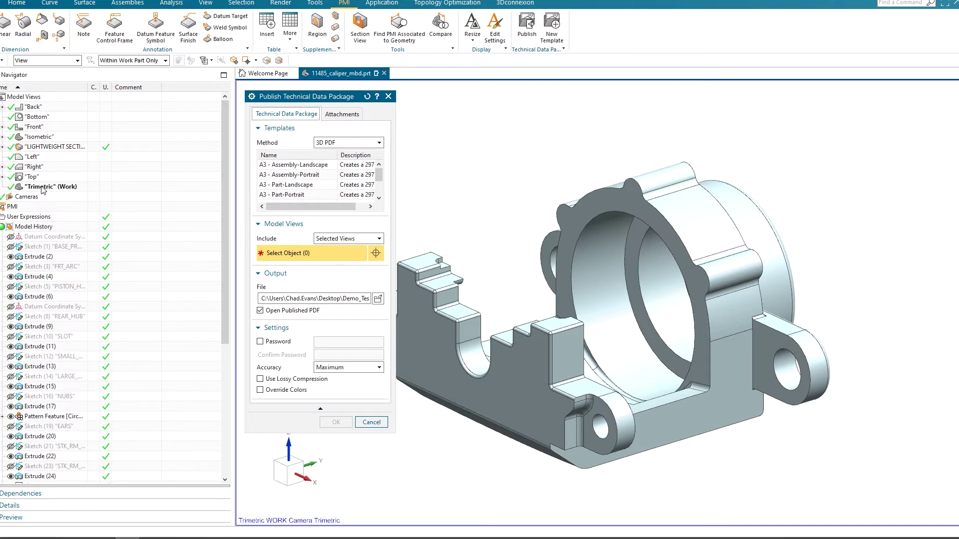
{"action": "left_click", "coordinate": [31, 107]}
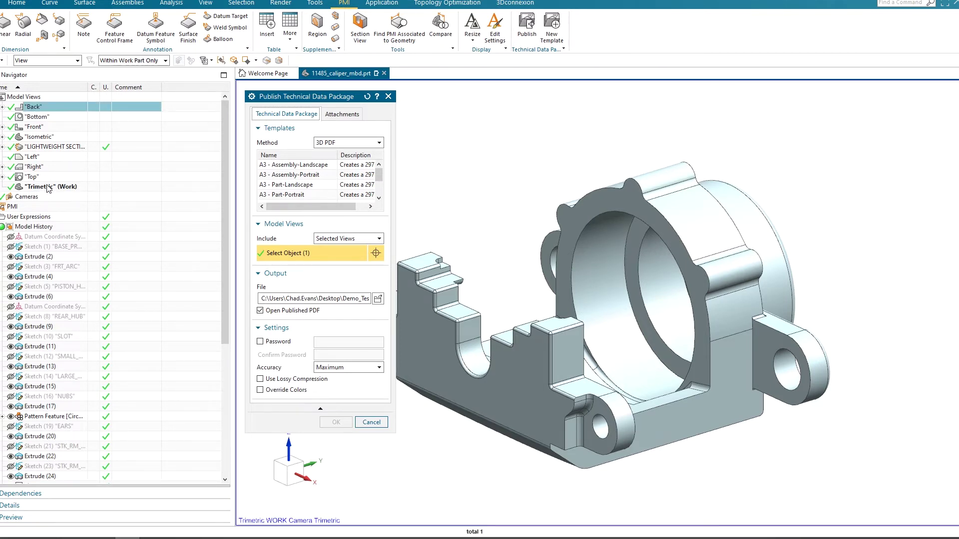
{"action": "left_click", "coordinate": [48, 187], "text": "shift"}
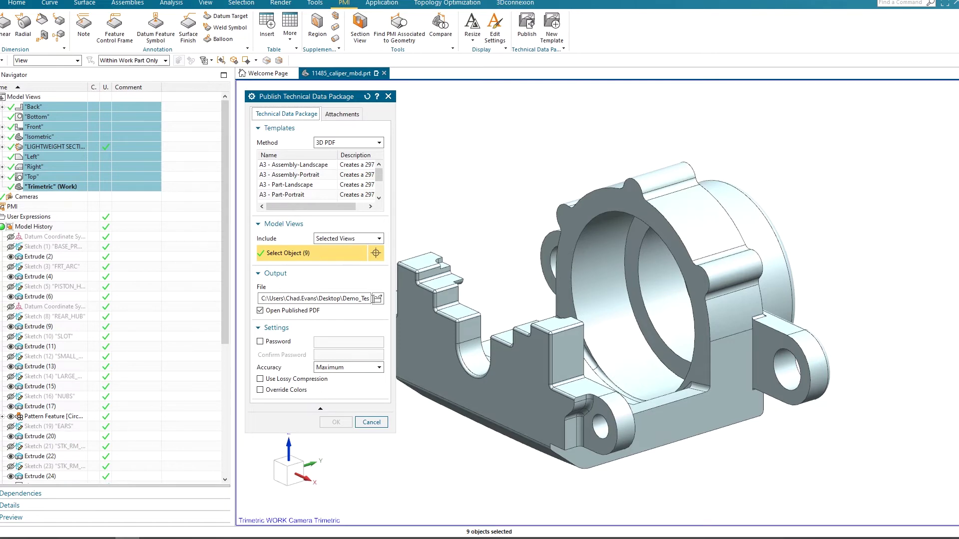
- Set the output file to 11485_caliper_mbd.pdf in the Demo_Test folder, replacing the existing file
{"action": "left_click", "coordinate": [378, 299]}
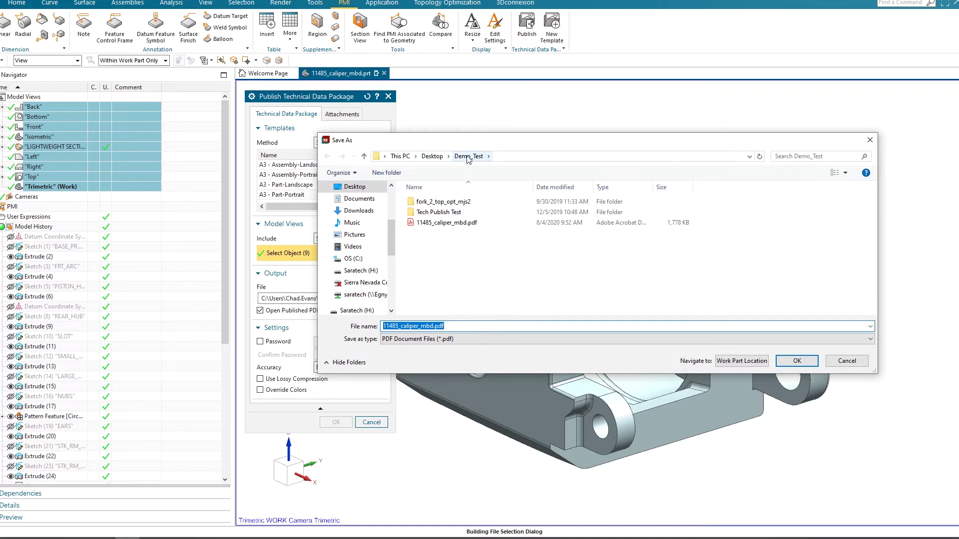
{"action": "left_click", "coordinate": [809, 363]}
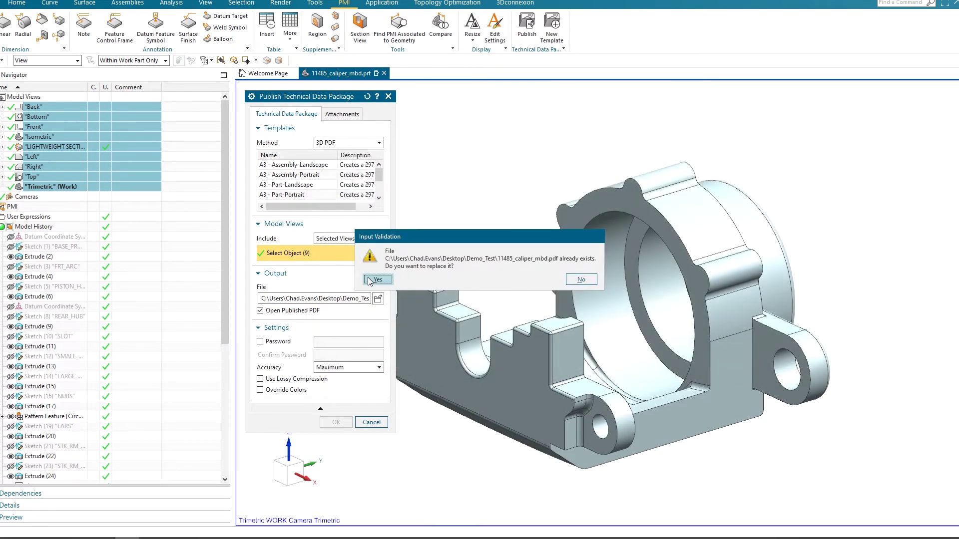
{"action": "left_click_drag", "start_coordinate": [503, 240], "coordinate": [568, 194]}
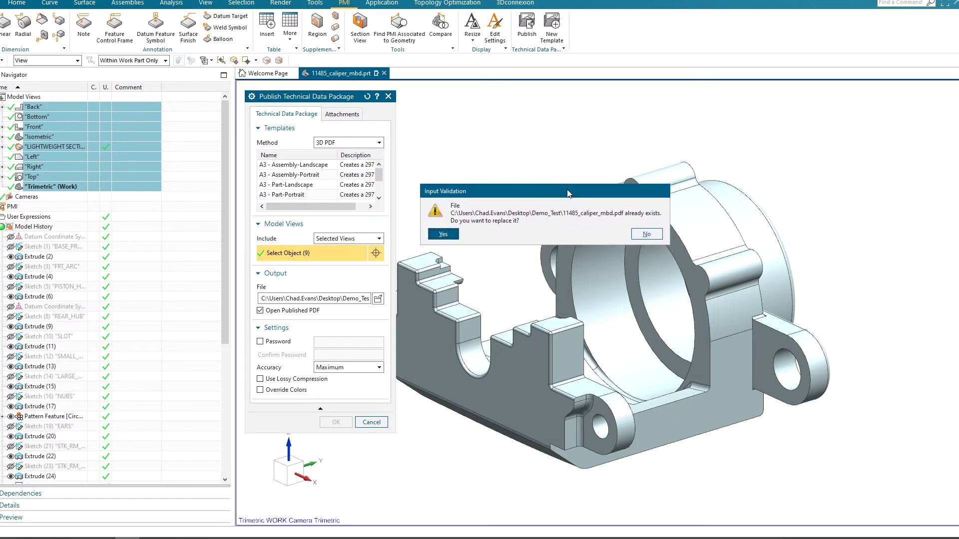
{"action": "left_click", "coordinate": [442, 234]}
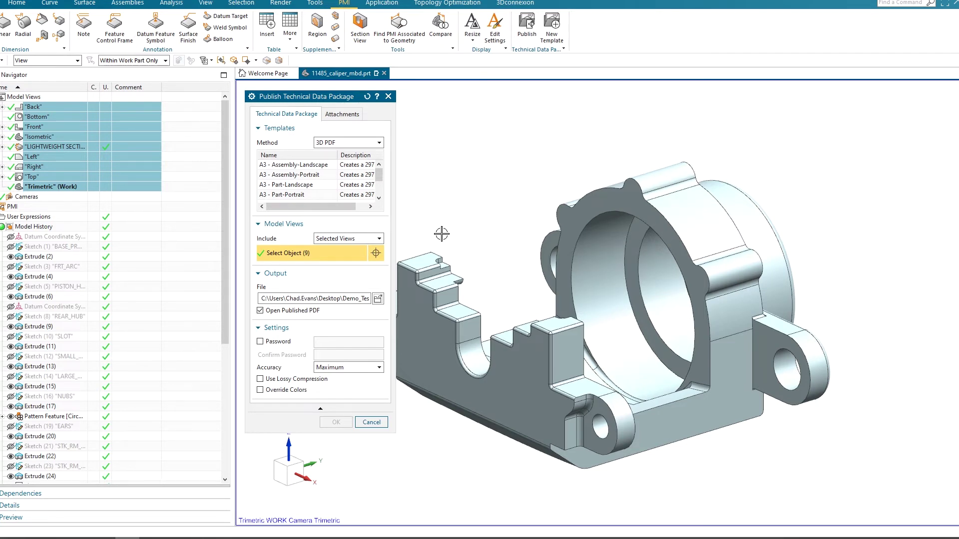
- Examine the color override options and the attachments list of the data package, leaving color override off
{"action": "left_click", "coordinate": [260, 390]}
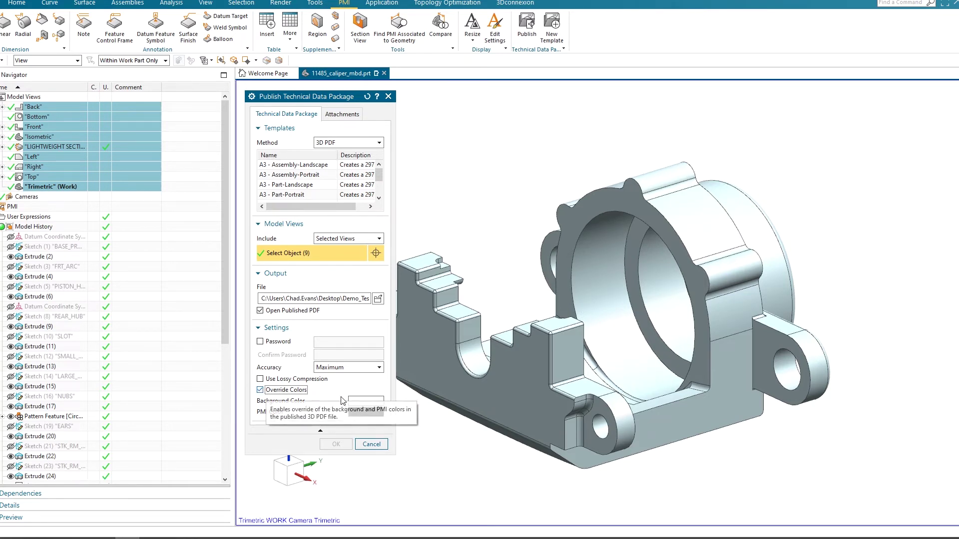
{"action": "left_click", "coordinate": [260, 390]}
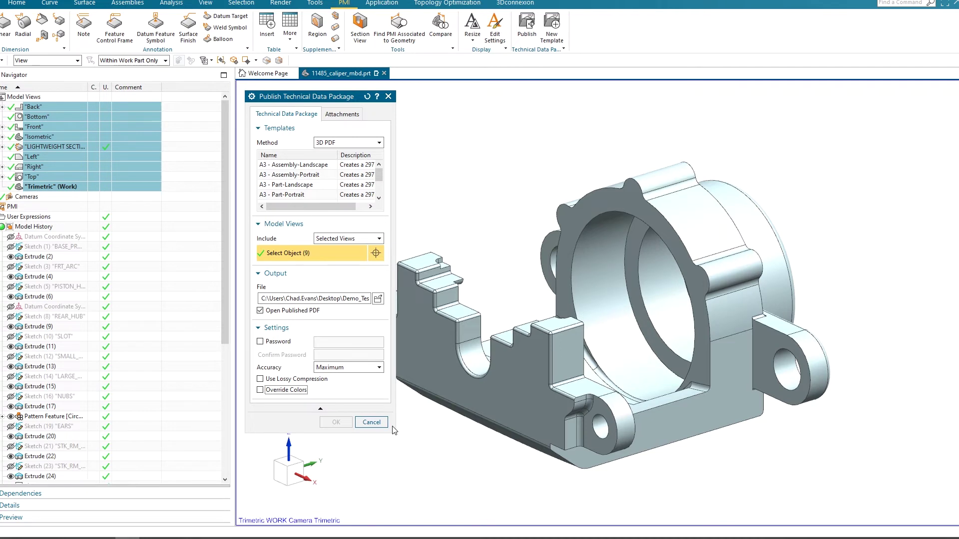
{"action": "left_click", "coordinate": [342, 114]}
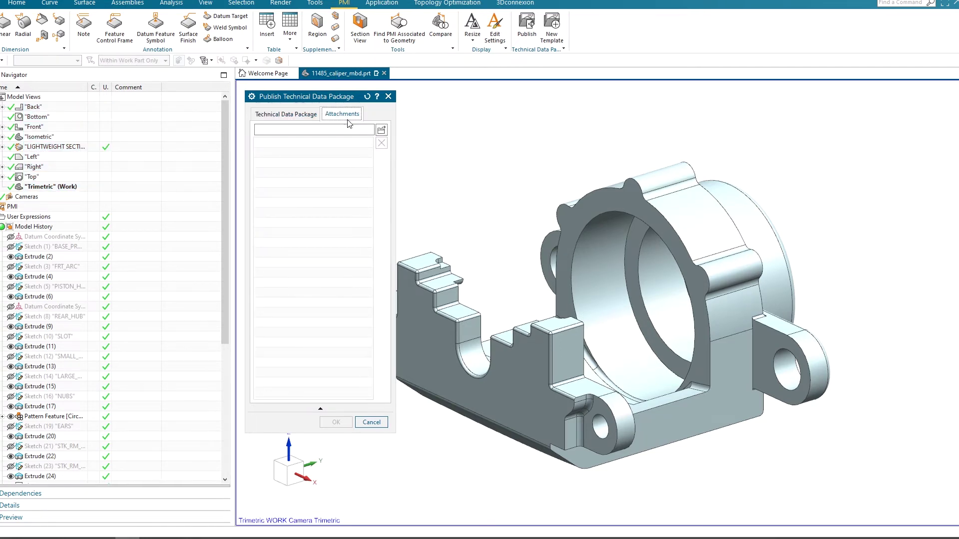
{"action": "left_click", "coordinate": [302, 116]}
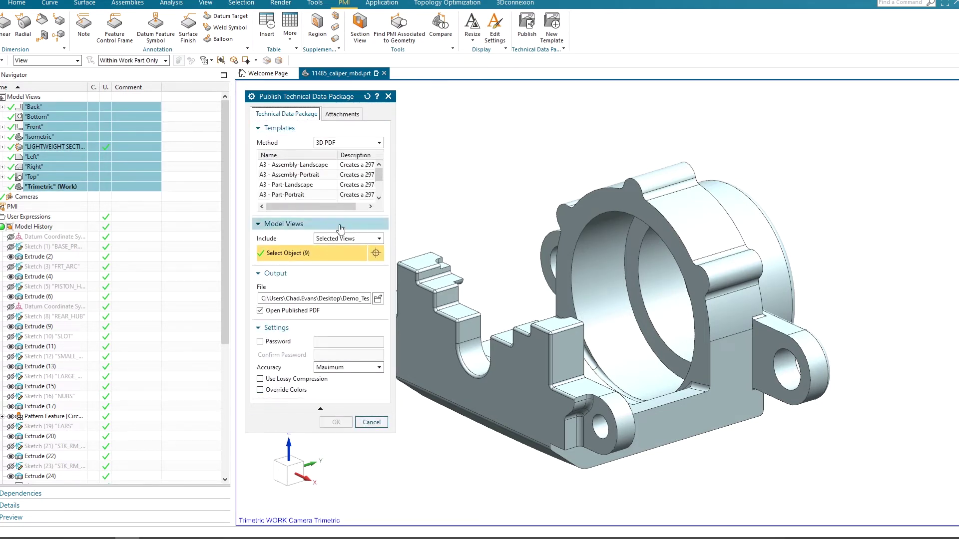
- Choose the A3 - Part-Landscape template and publish the 3D PDF
{"action": "left_click", "coordinate": [292, 185]}
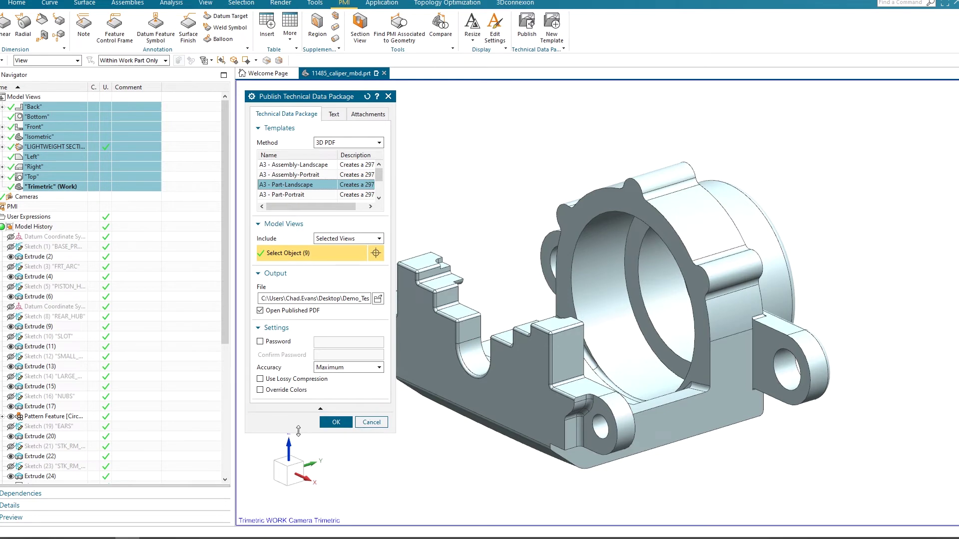
{"action": "left_click", "coordinate": [337, 423]}
{"action": "left_click", "coordinate": [343, 422]}
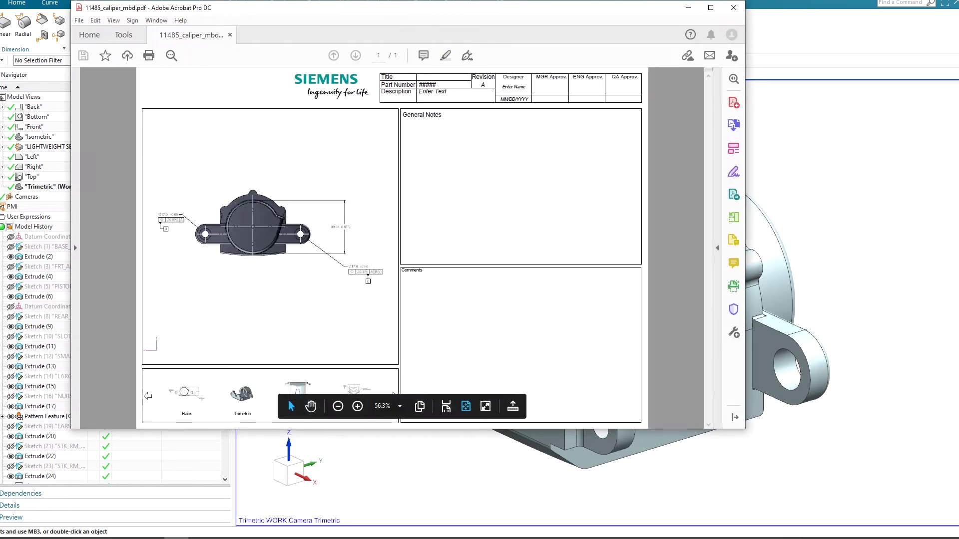
- Review the Trimetric, Bottom, Front, Back and Isometric views in the published PDF, using its view thumbnails
{"action": "left_click_drag", "start_coordinate": [340, 12], "coordinate": [391, 22]}
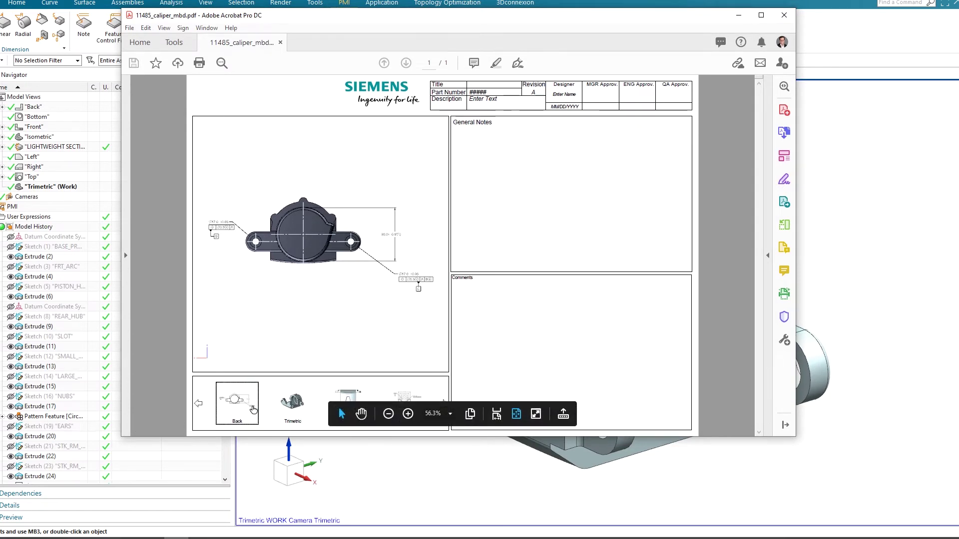
{"action": "left_click", "coordinate": [294, 411]}
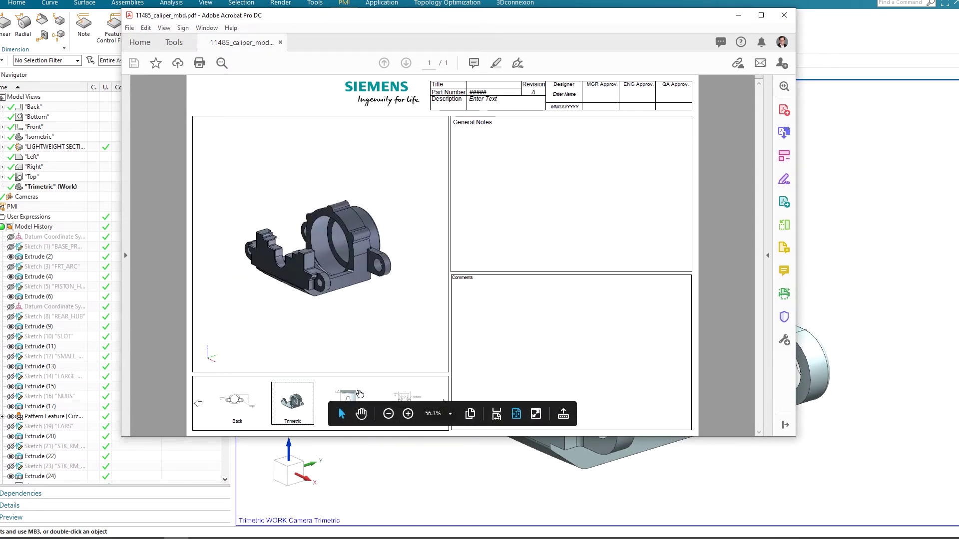
{"action": "left_click", "coordinate": [360, 394]}
{"action": "left_click", "coordinate": [404, 396]}
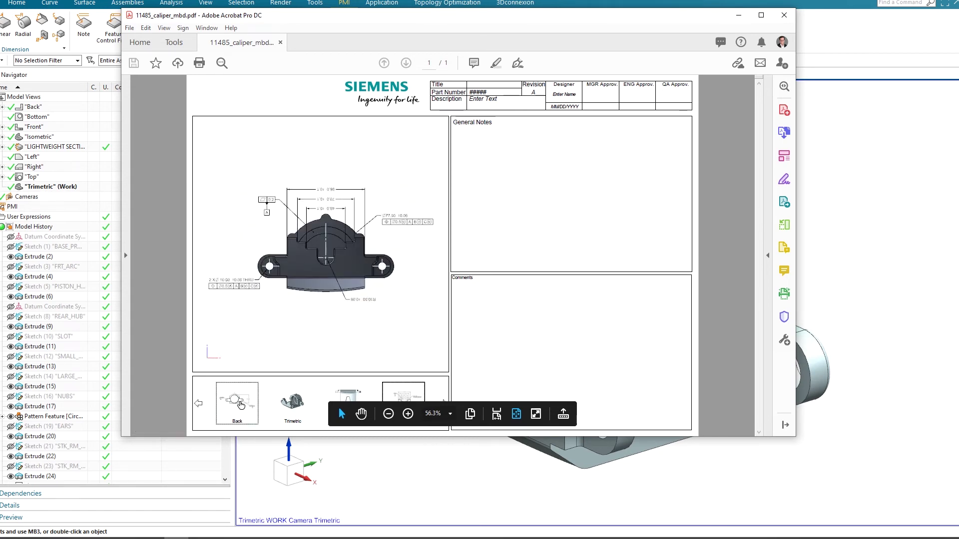
{"action": "left_click", "coordinate": [240, 405]}
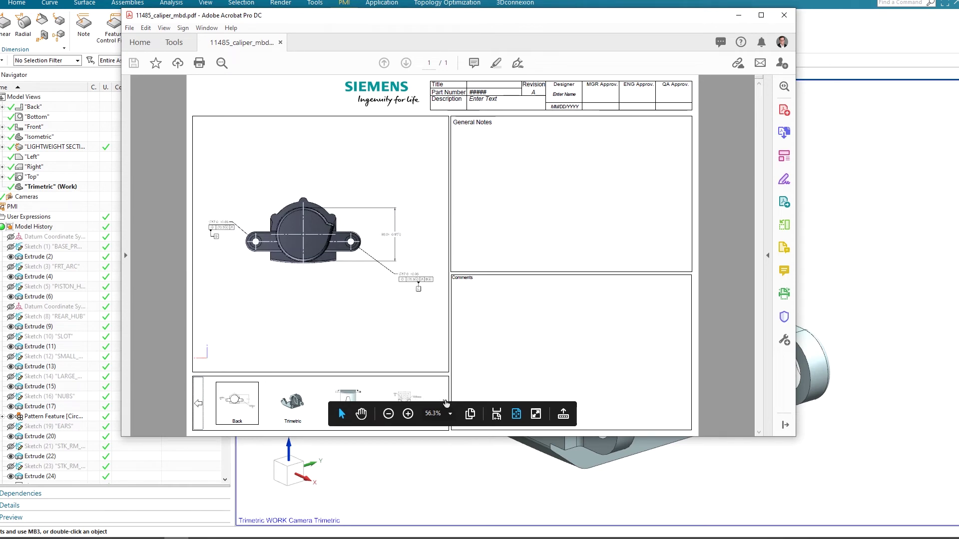
{"action": "left_click", "coordinate": [443, 403]}
{"action": "left_click", "coordinate": [444, 403]}
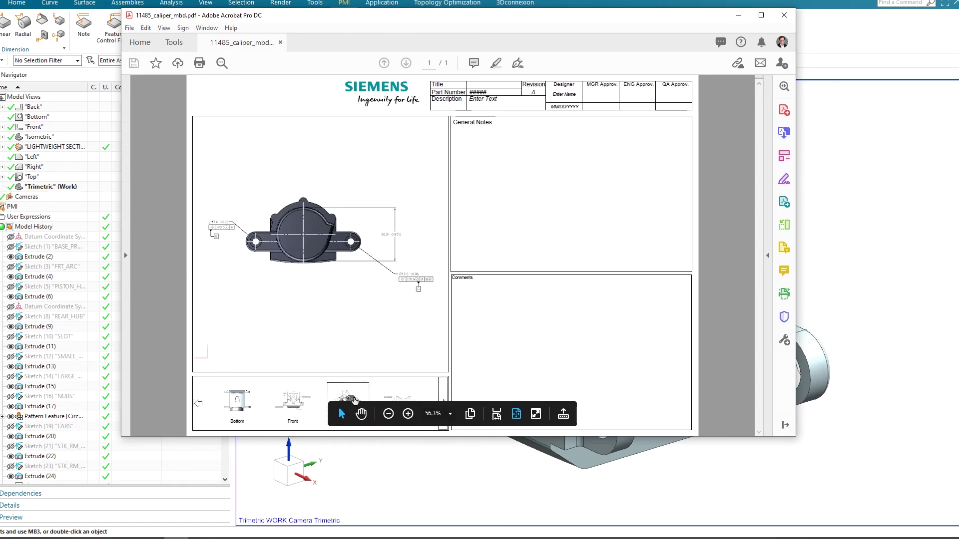
{"action": "left_click", "coordinate": [354, 400]}
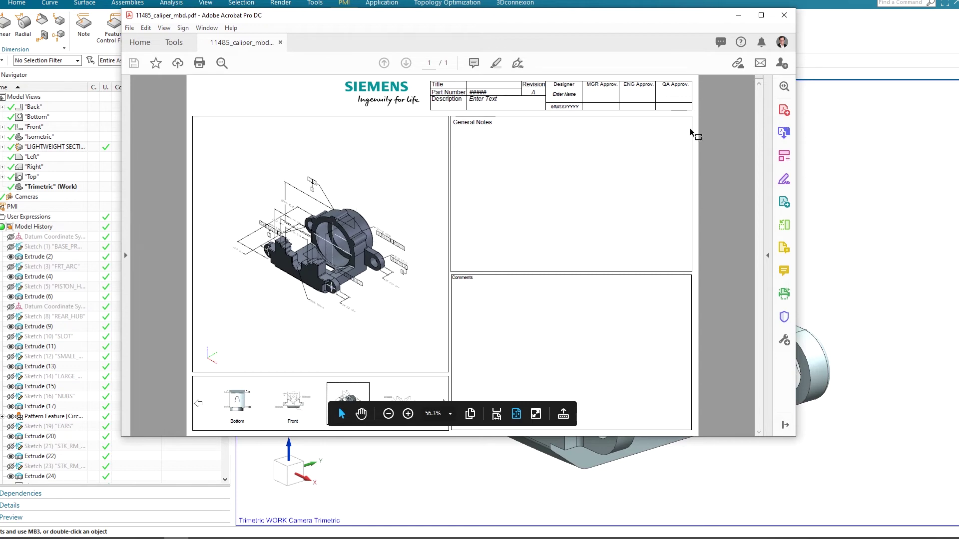
- Add the text "This is a test for the new caliper" at size 20 to the General Notes box and finish editing the PDF
{"action": "left_click_drag", "start_coordinate": [485, 167], "coordinate": [486, 168]}
{"action": "right_click", "coordinate": [483, 164]}
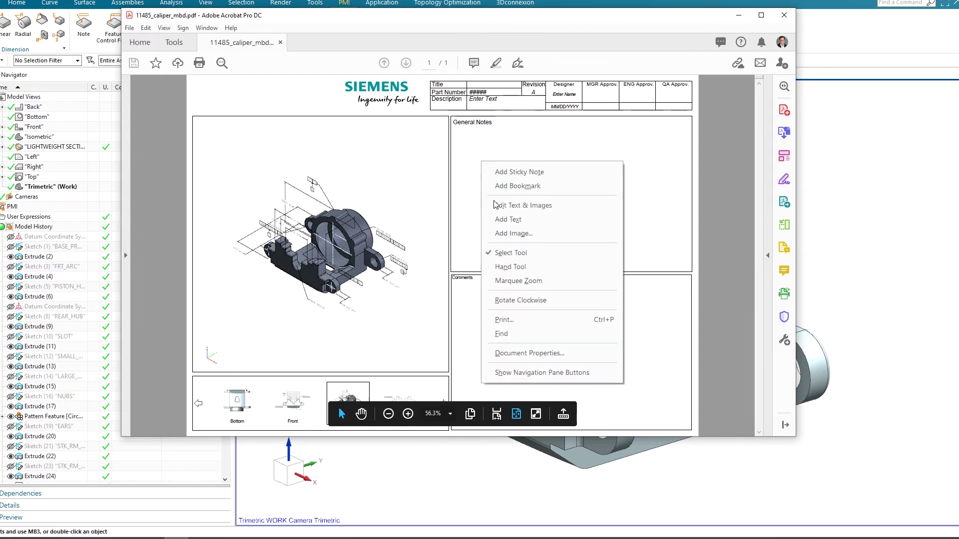
{"action": "left_click", "coordinate": [508, 220]}
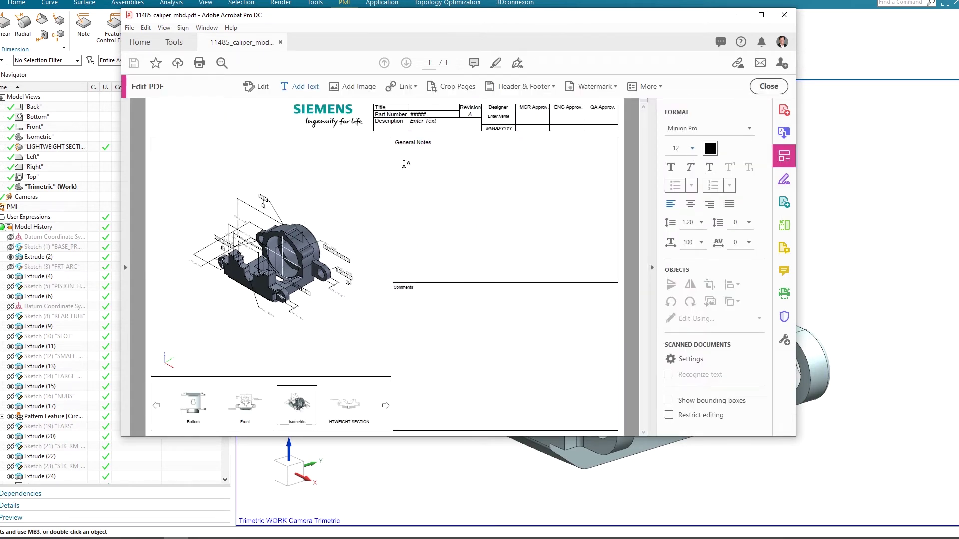
{"action": "left_click", "coordinate": [447, 200]}
{"action": "left_click", "coordinate": [693, 150]}
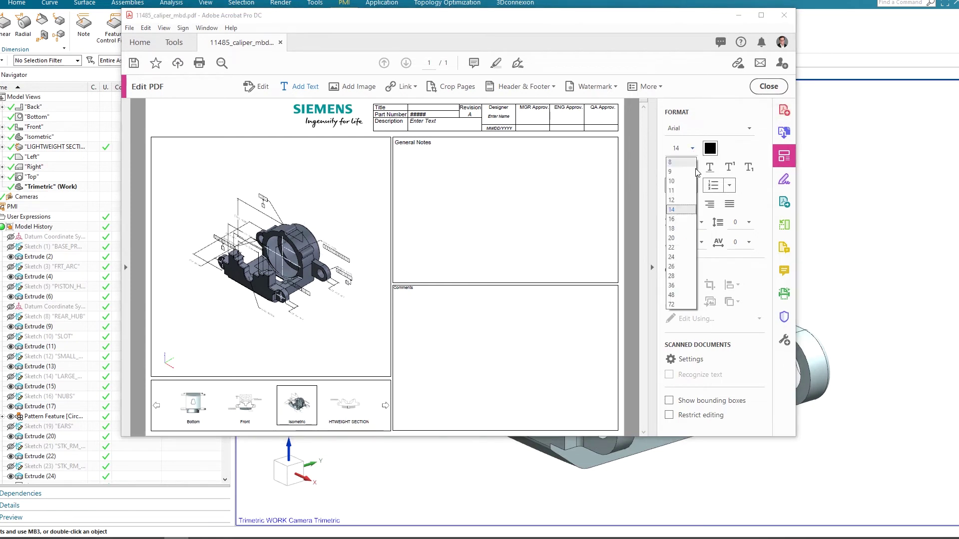
{"action": "left_click", "coordinate": [680, 245]}
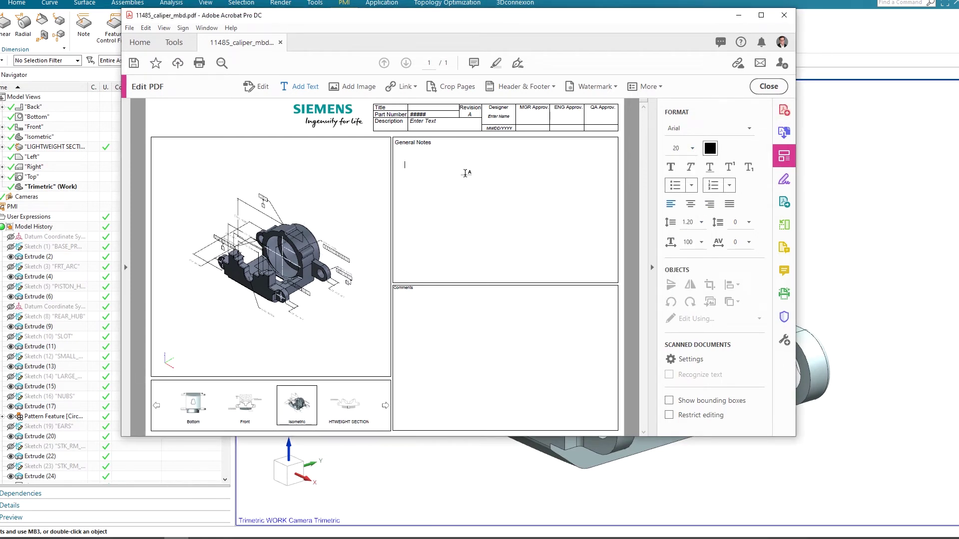
{"action": "type", "text": "This is ates"}
{"action": "key", "text": "BackSpace"}
{"action": "key", "text": "BackSpace"}
{"action": "type", "text": "test for the new c"}
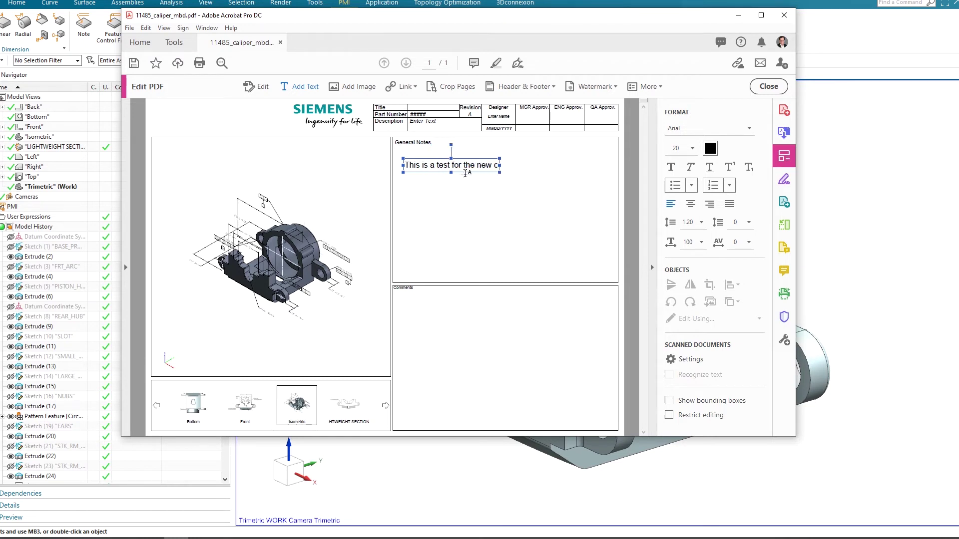
{"action": "type", "text": "aliper"}
{"action": "key", "text": "Escape"}
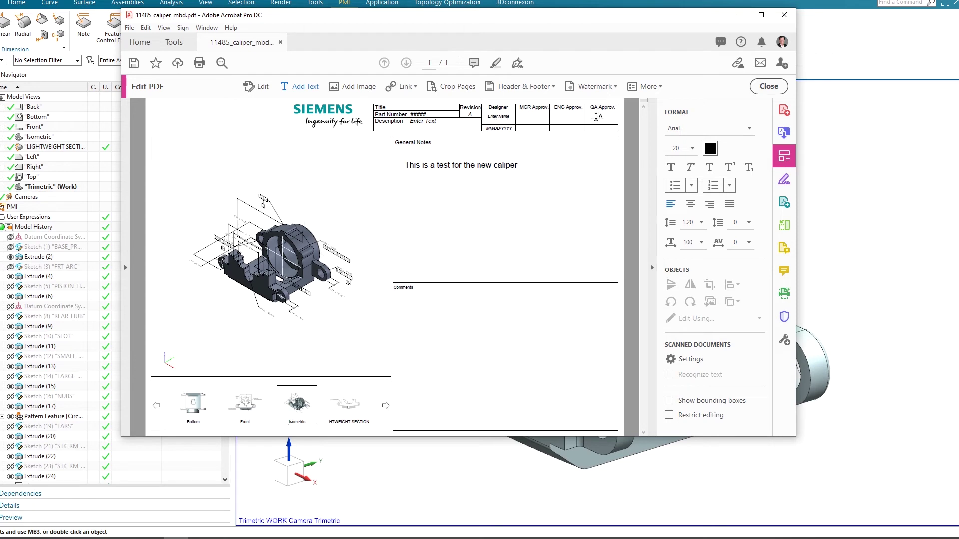
{"action": "left_click", "coordinate": [766, 87]}
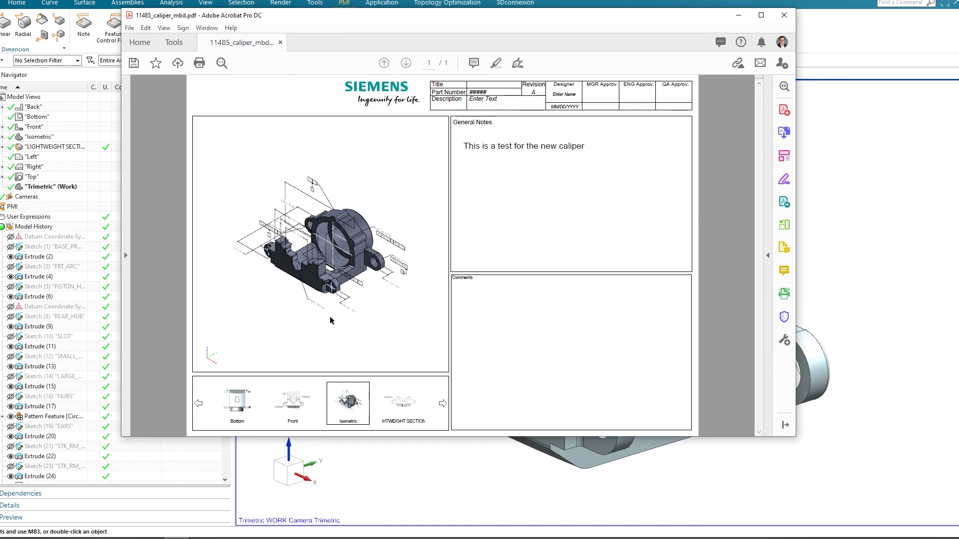
- Inspect the Isometric view of the caliper and its PMI up close in the published PDF
{"action": "scroll", "coordinate": [330, 320], "scroll_direction": "up", "scroll_amount": 5}
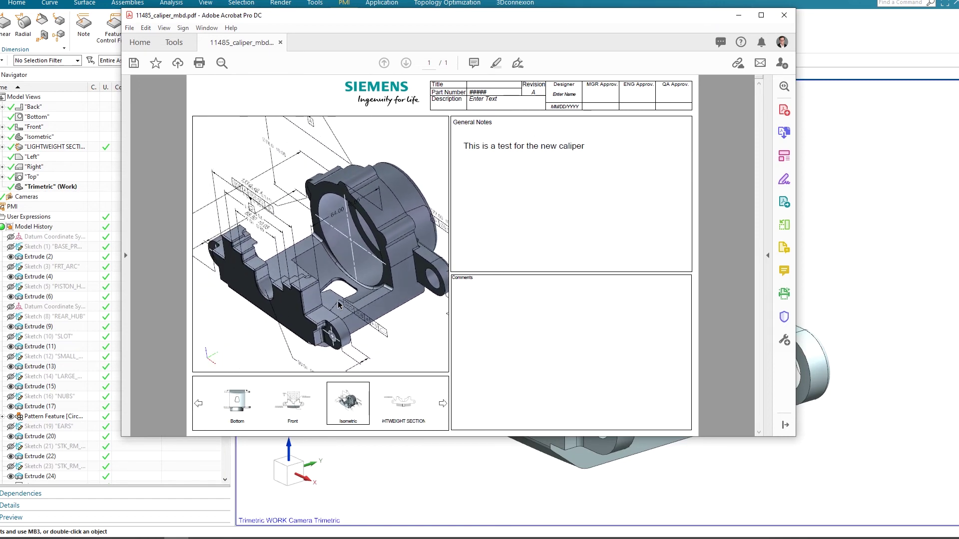